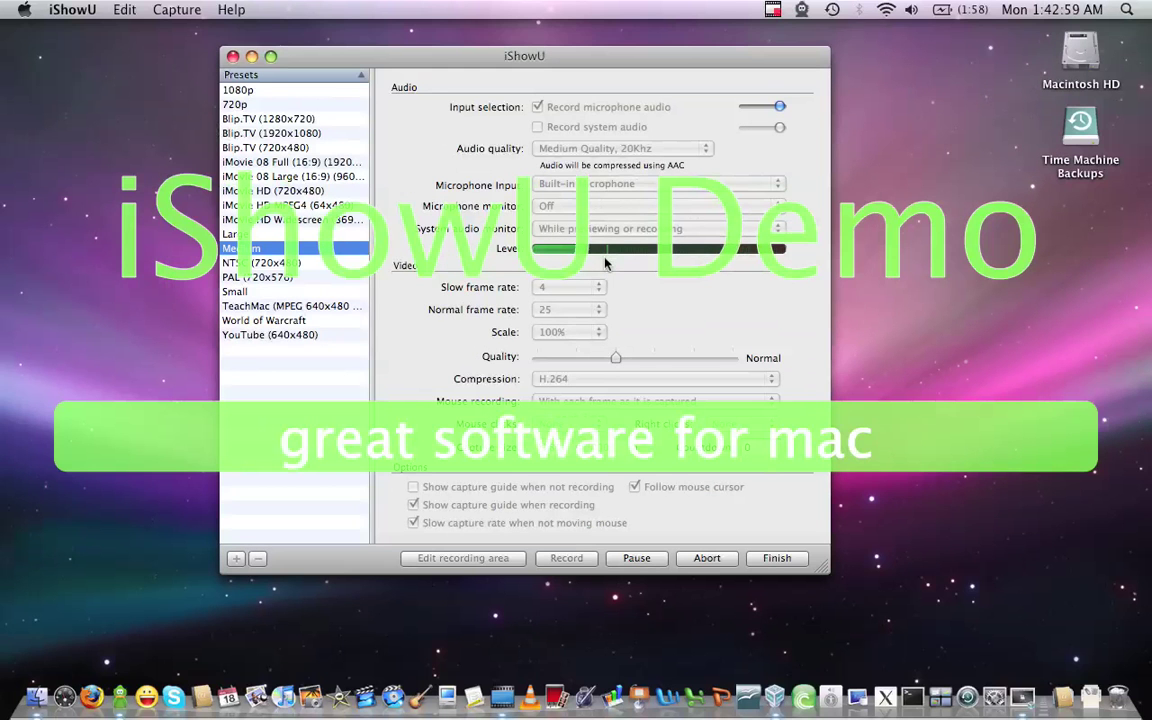
# Switch to the full-screen Ubuntu virtual machine in VirtualBox and open a terminal.
pyautogui.press('super+Tab')
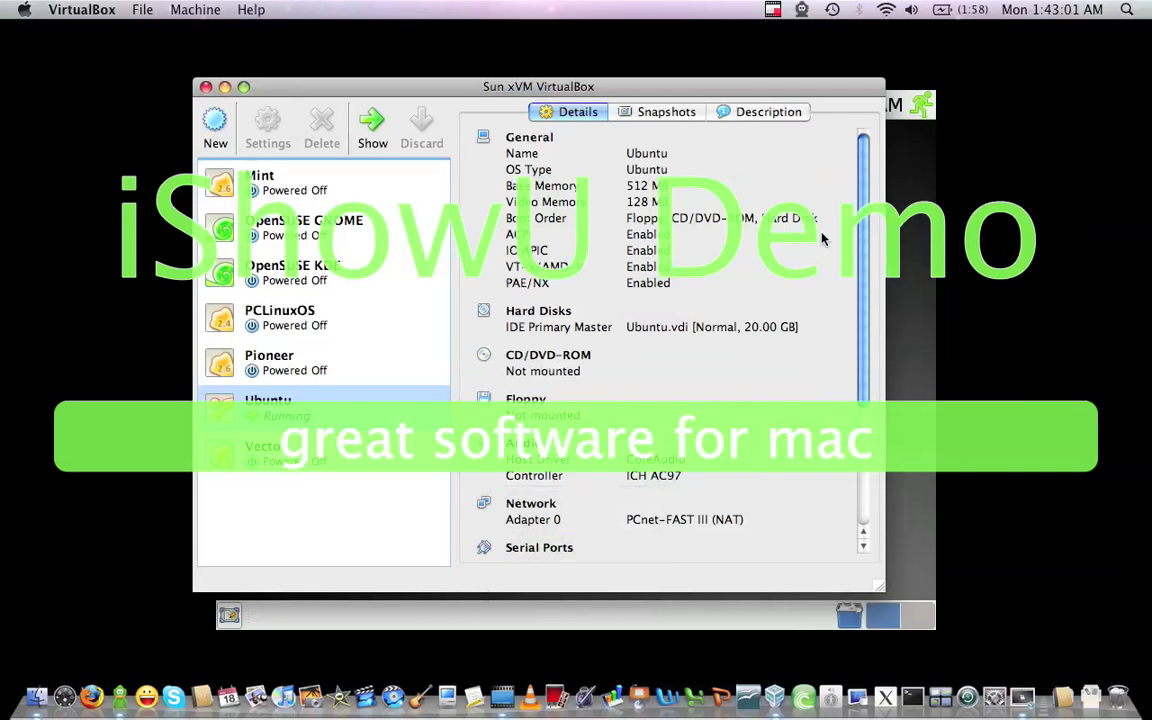
pyautogui.press('super+f')
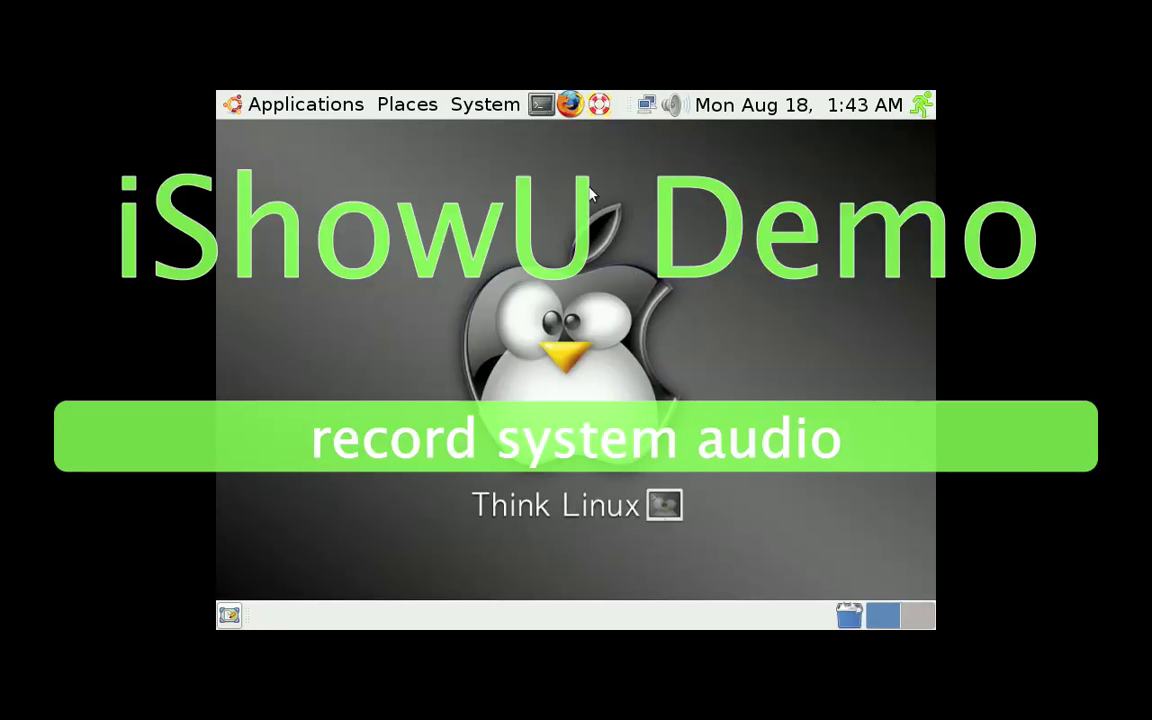
pyautogui.click(540, 105)
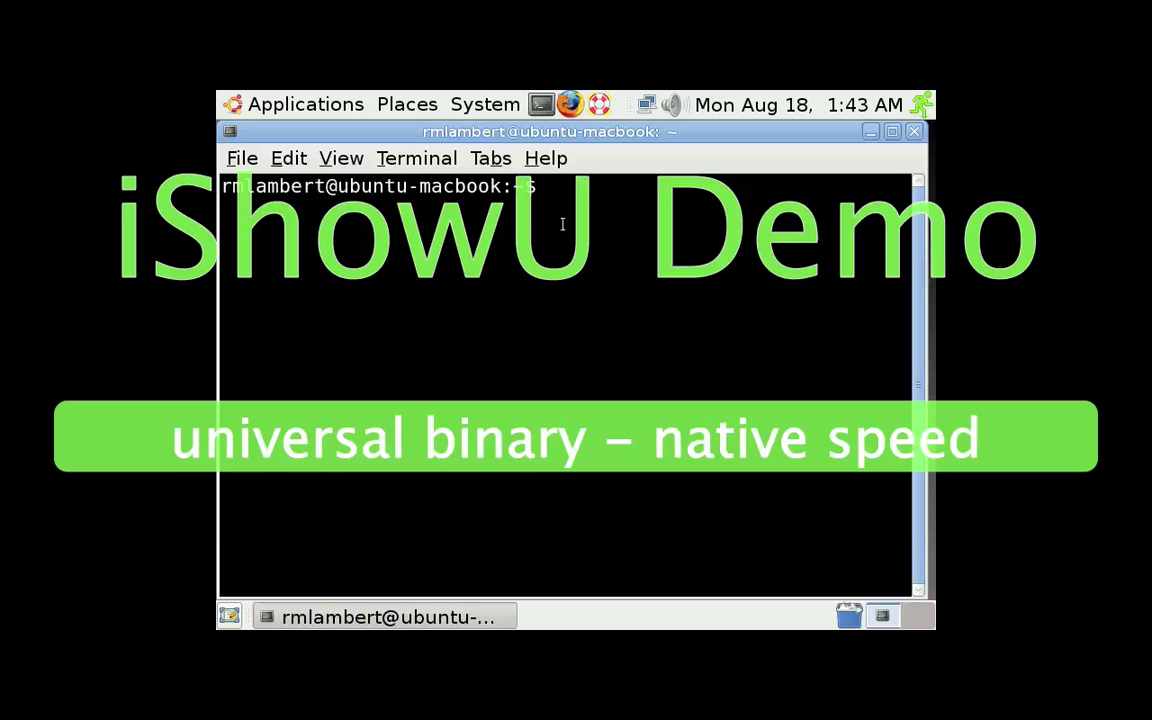
# Install the links package by running "sudo apt-get install links" in the terminal.
pyautogui.write('sudo apt-g')
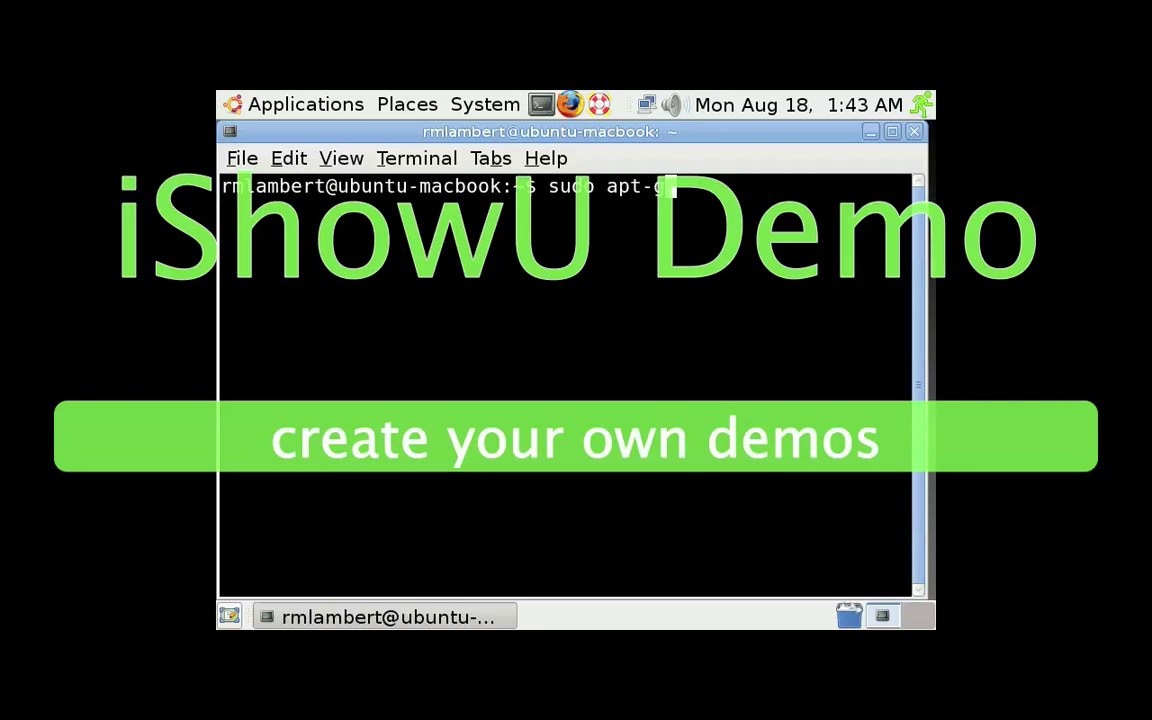
pyautogui.write('et install ')
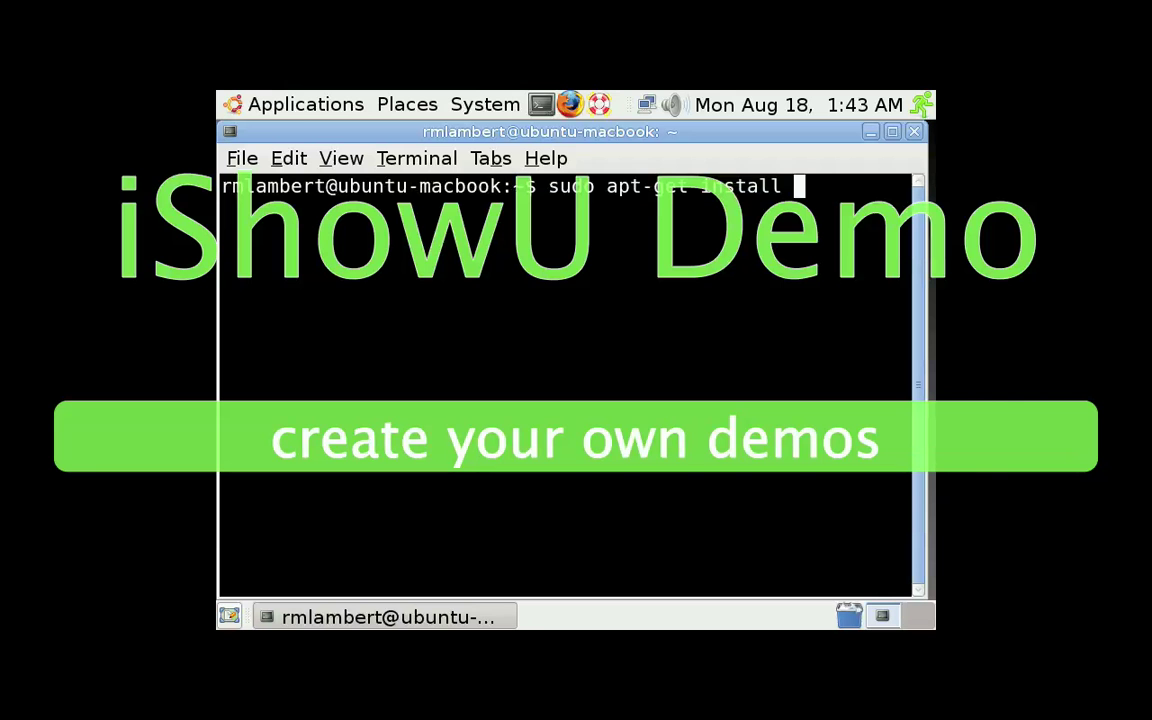
pyautogui.write('links')
pyautogui.press('Return')
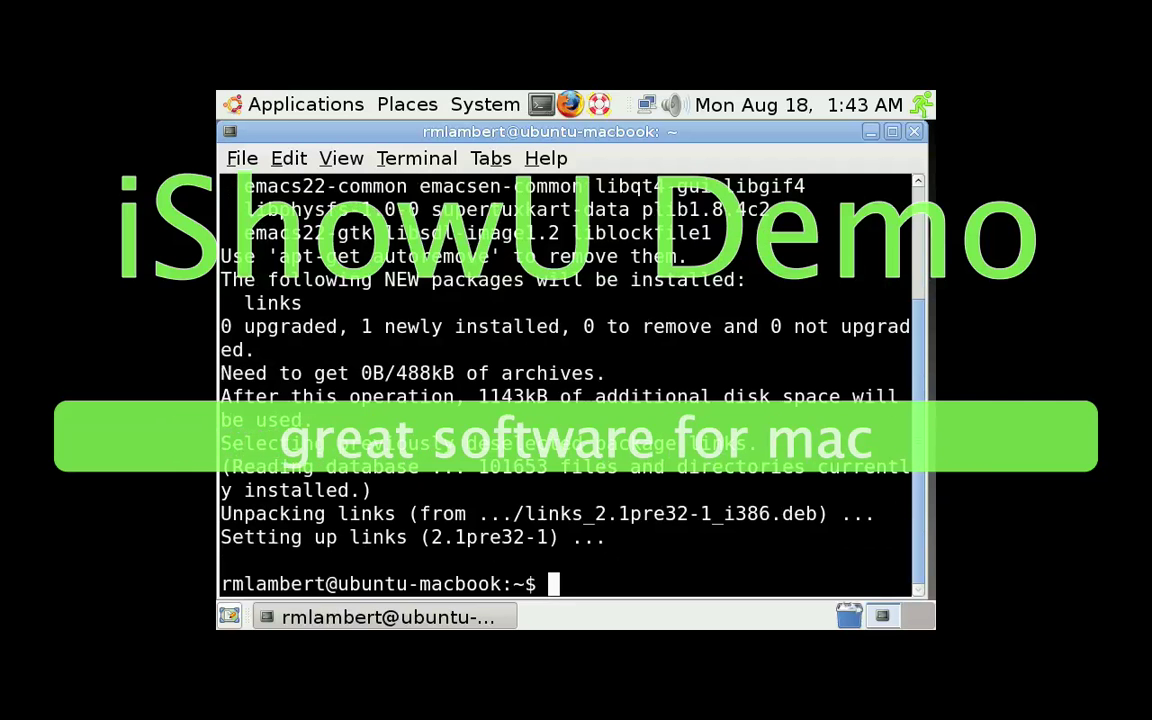
pyautogui.write('links')
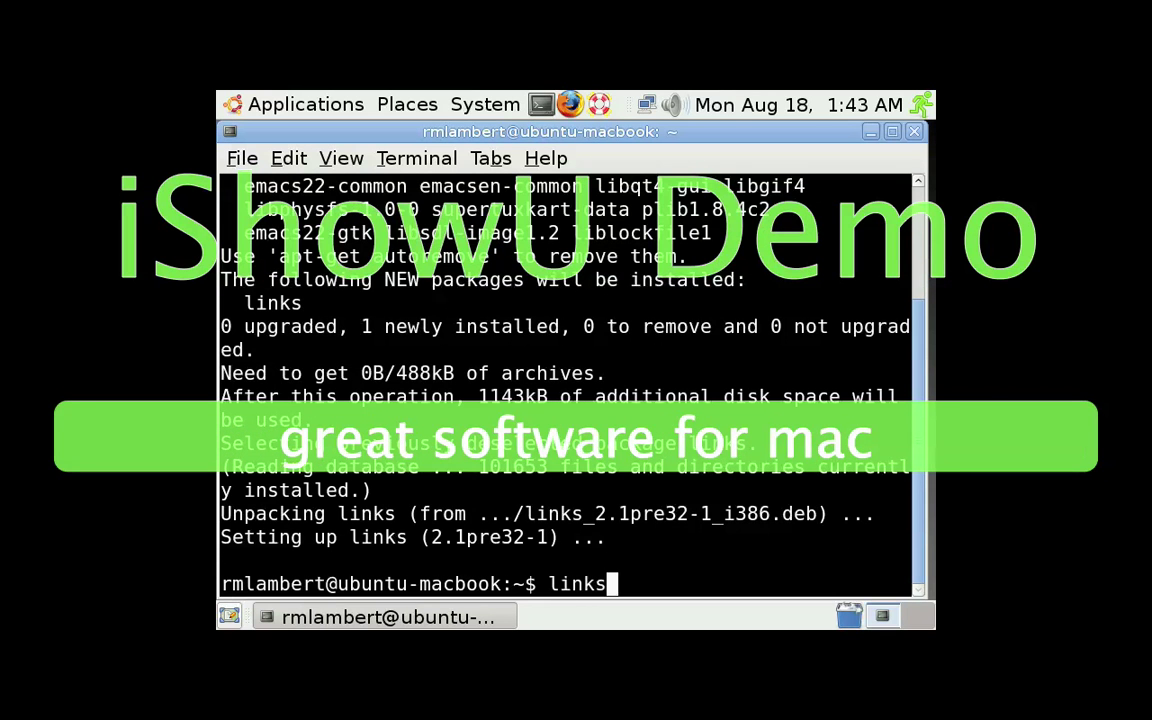
pyautogui.press('Return')
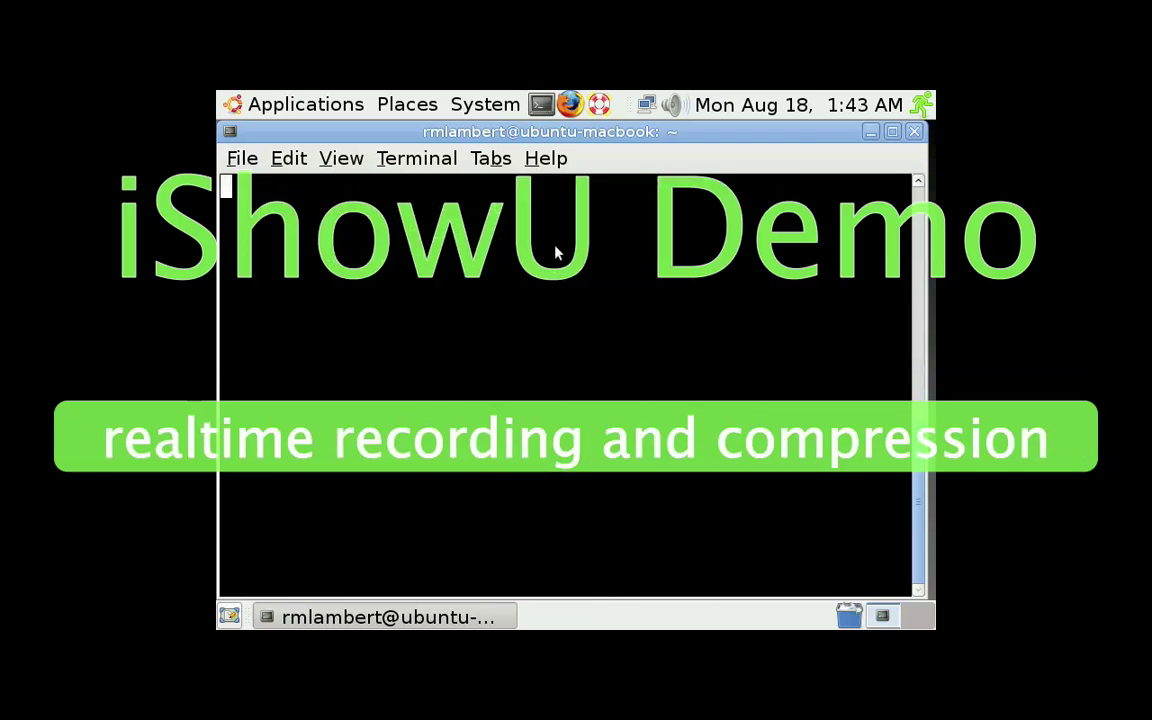
pyautogui.press('g')
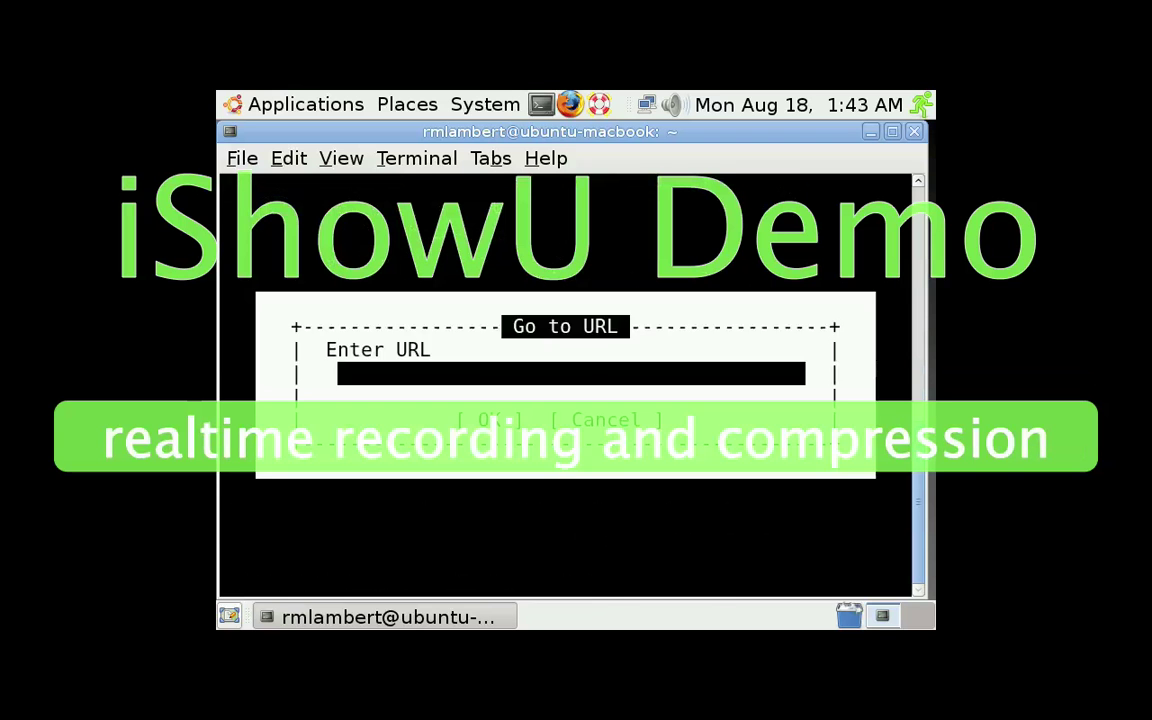
pyautogui.write('www.ubuntu.com')
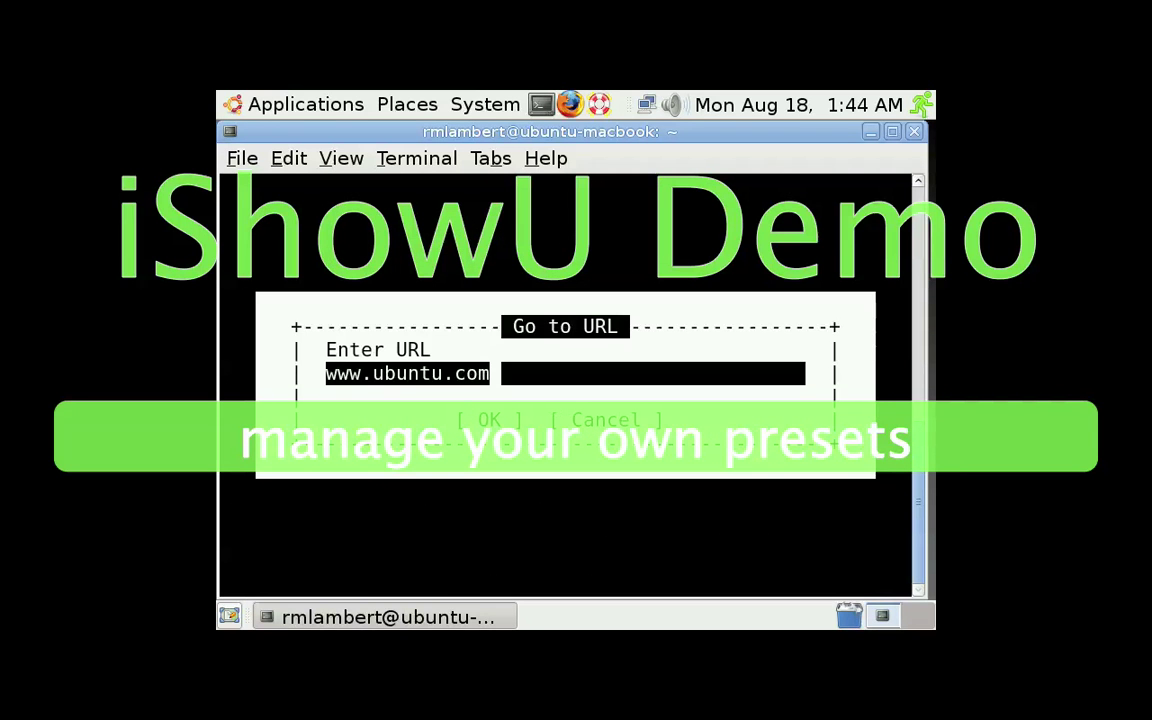
pyautogui.press('Return')
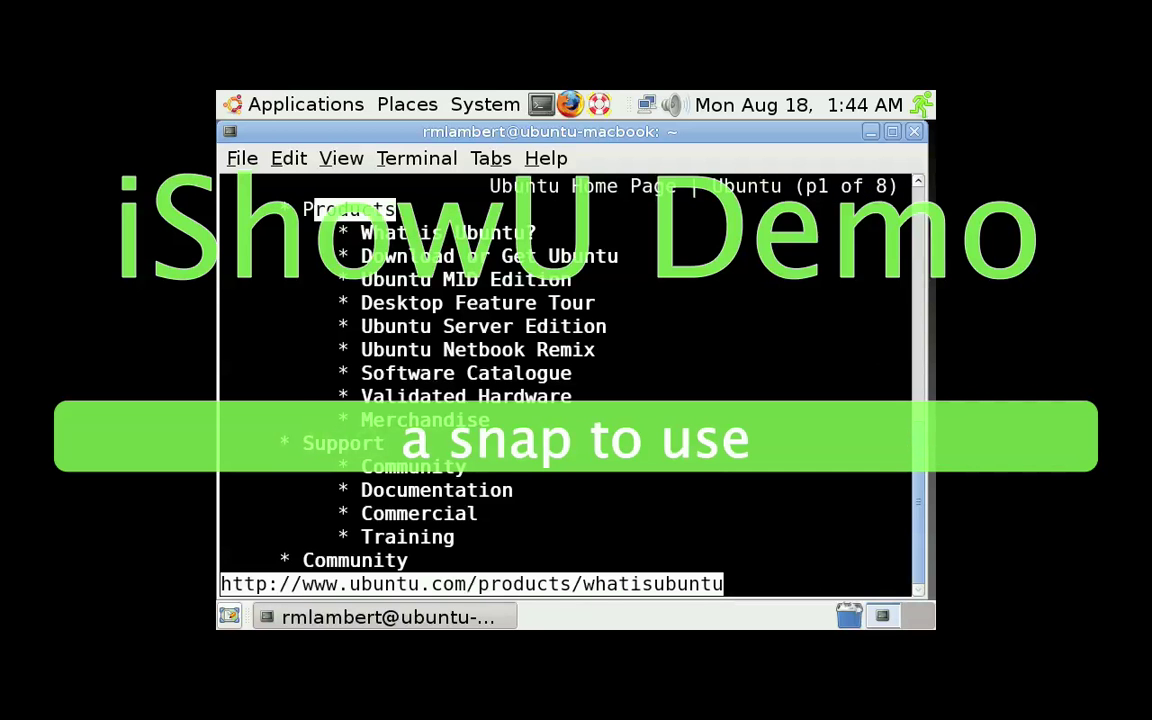
# Open the "What is Ubuntu?" page from the Products list on the Ubuntu home page.
pyautogui.press('Down')
pyautogui.press('Down')
pyautogui.press('Up')
pyautogui.press('Return')
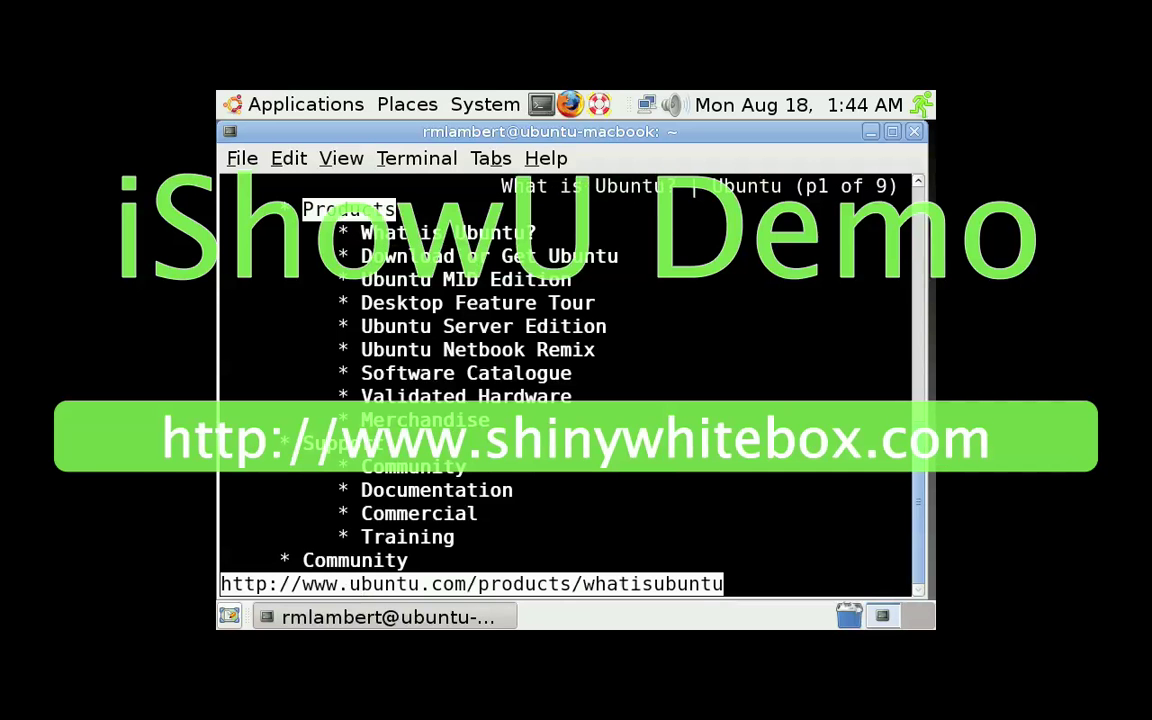
# Go through the "What is Ubuntu?" page, from its navigation links to the description of Ubuntu and its release cycle.
pyautogui.press('Down')
pyautogui.press('Down')
pyautogui.press('Down')
pyautogui.press('Down')
pyautogui.press('Down')
pyautogui.press('Down')
pyautogui.press('Down')
pyautogui.press('Down')
pyautogui.press('Down')
pyautogui.press('Down')
pyautogui.press('Down')
pyautogui.press('Down')
pyautogui.press('Down')
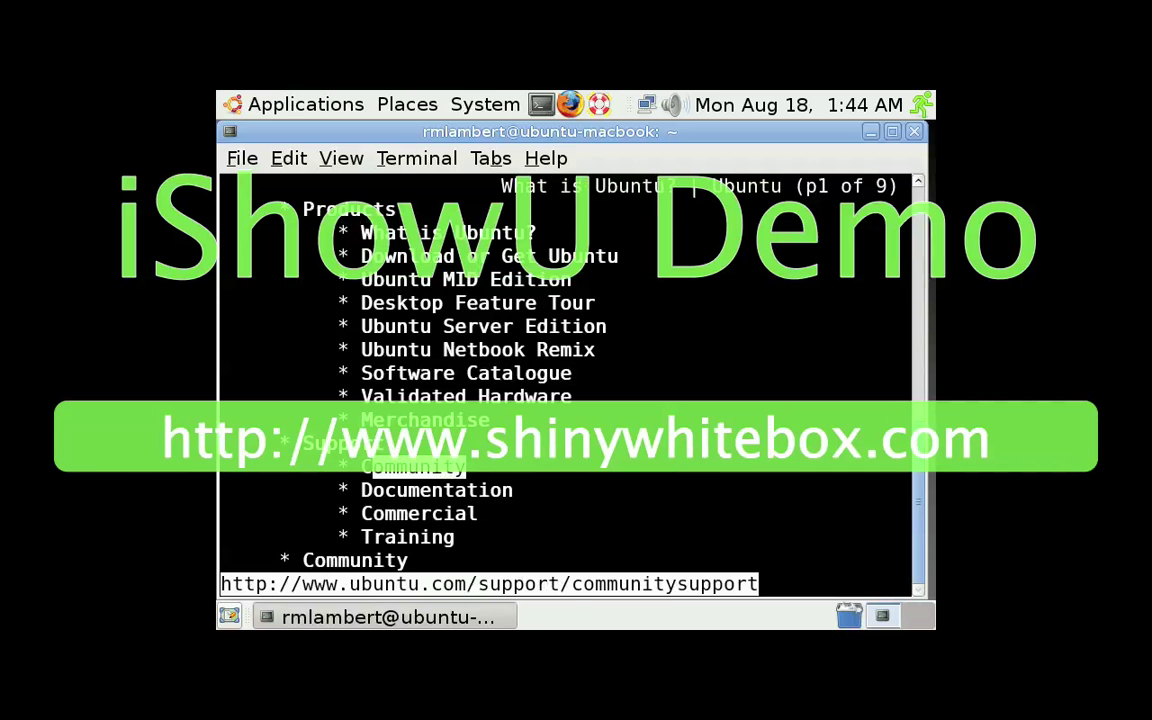
pyautogui.press('Down')
pyautogui.press('Down')
pyautogui.press('Down')
pyautogui.press('Down')
pyautogui.press('Down')
pyautogui.press('Down')
pyautogui.press('Down')
pyautogui.press('Down')
pyautogui.press('Down')
pyautogui.press('Down')
pyautogui.press('Down')
pyautogui.press('Down')
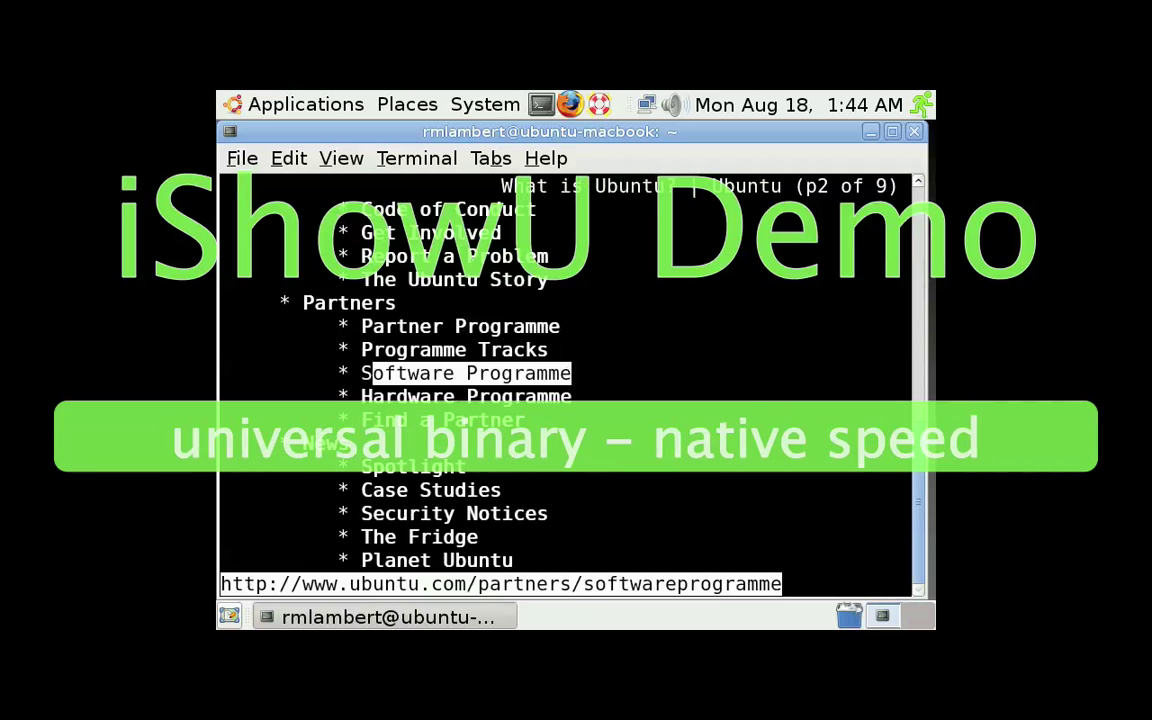
pyautogui.press('Down')
pyautogui.press('Down')
pyautogui.press('Down')
pyautogui.press('Down')
pyautogui.press('Down')
pyautogui.press('Down')
pyautogui.press('Down')
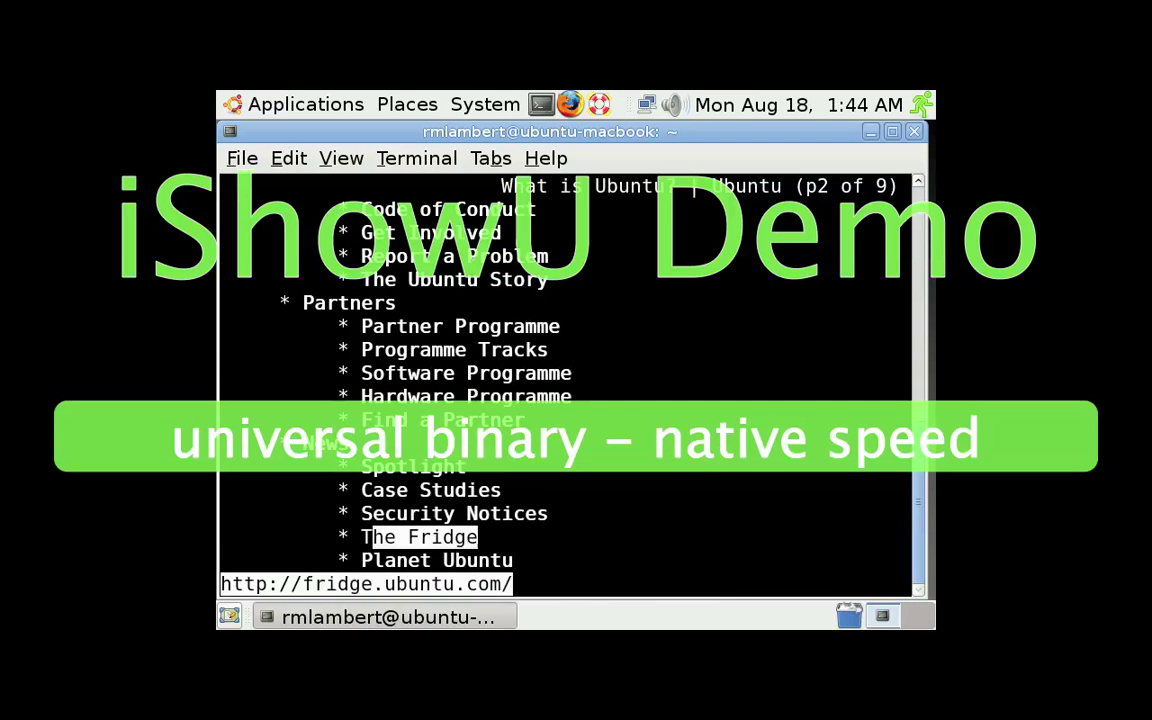
pyautogui.press('Up')
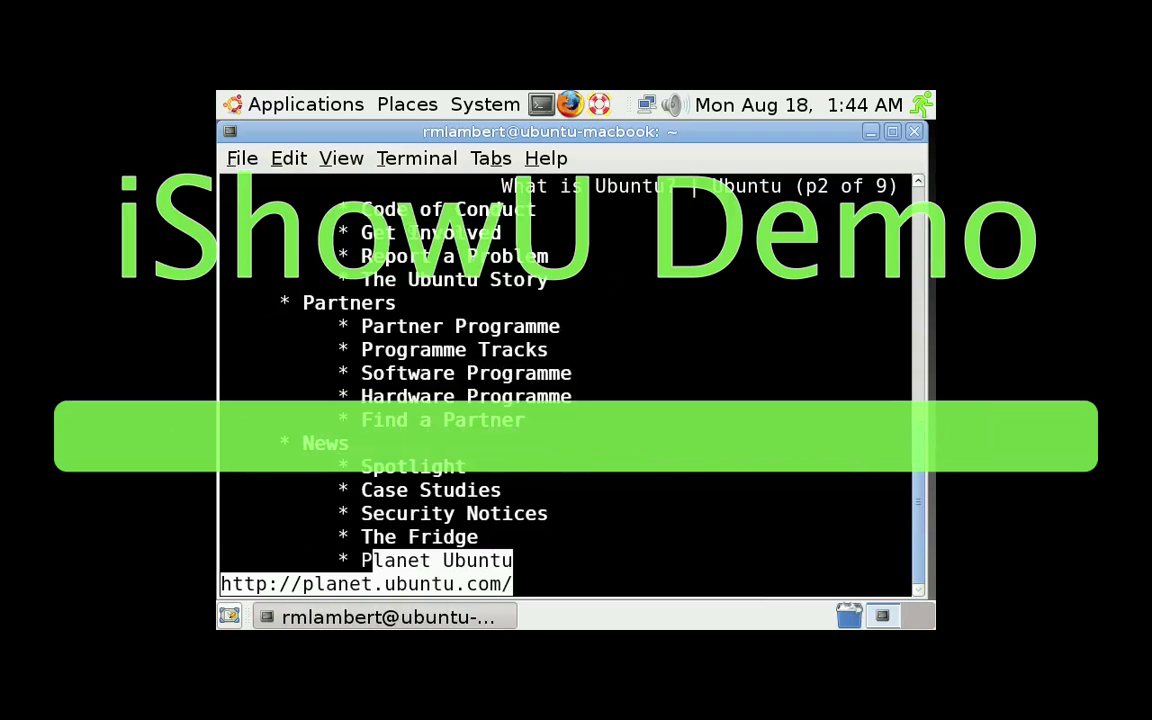
pyautogui.press('Down')
pyautogui.press('Down')
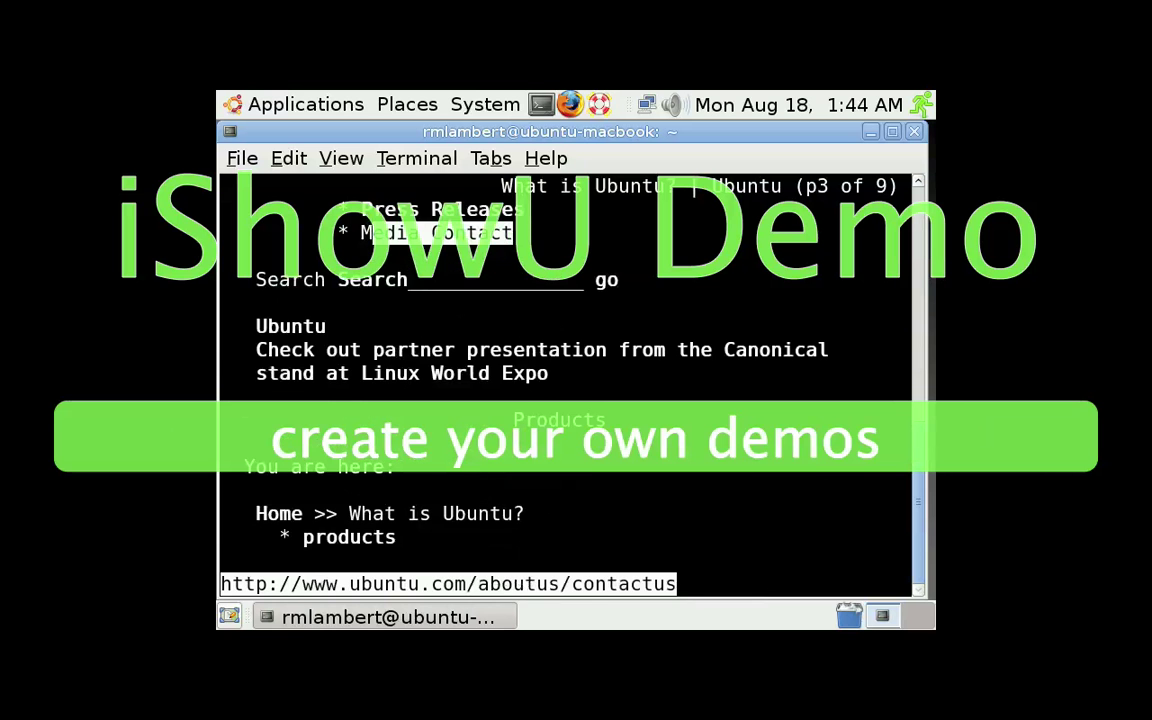
pyautogui.press('Down')
pyautogui.press('Down')
pyautogui.press('Down')
pyautogui.press('Down')
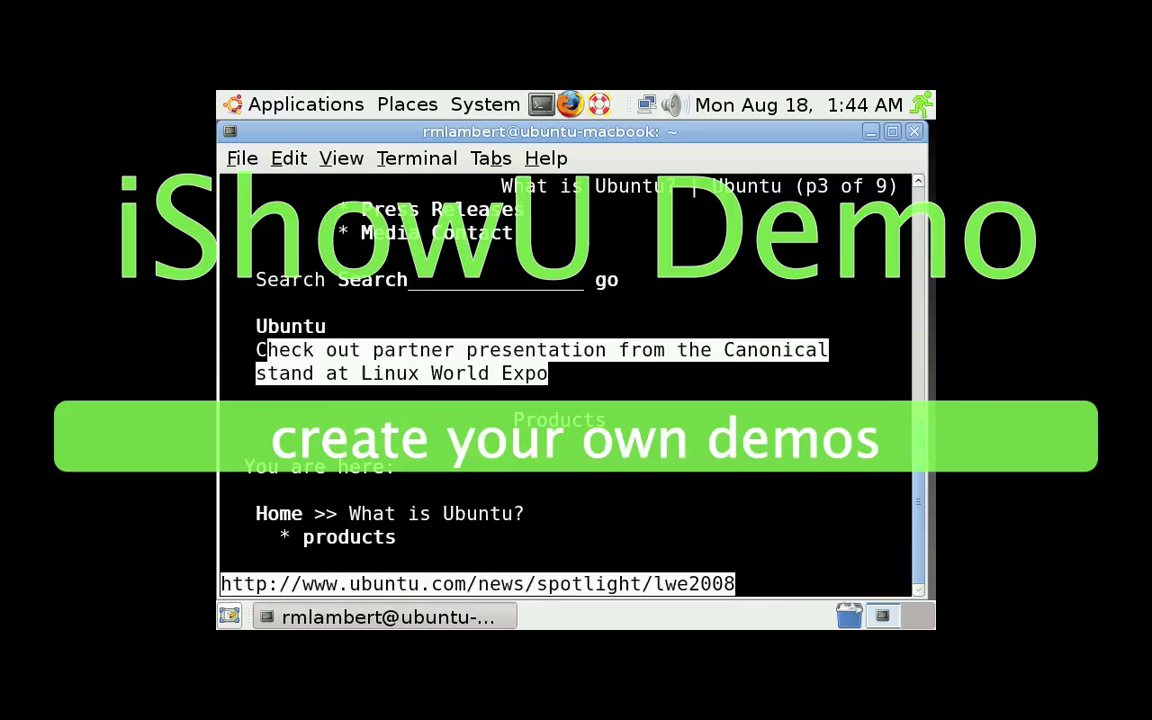
pyautogui.press('Down')
pyautogui.press('Down')
pyautogui.press('Up')
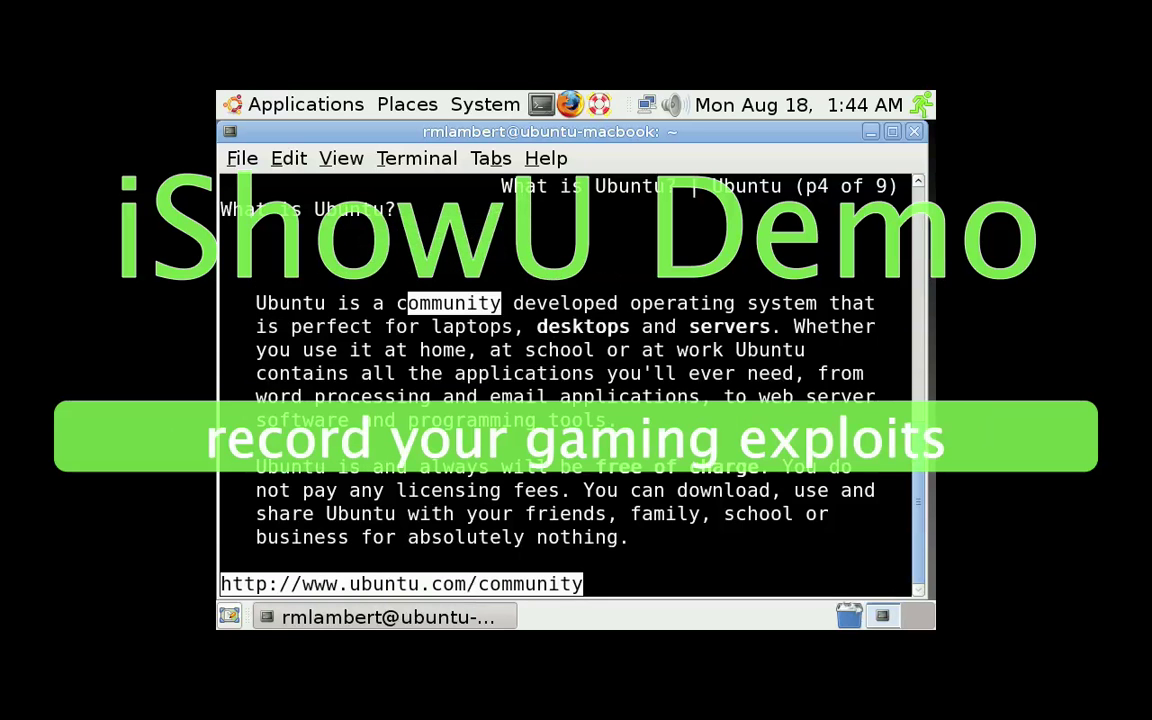
pyautogui.press('Down')
pyautogui.press('Down')
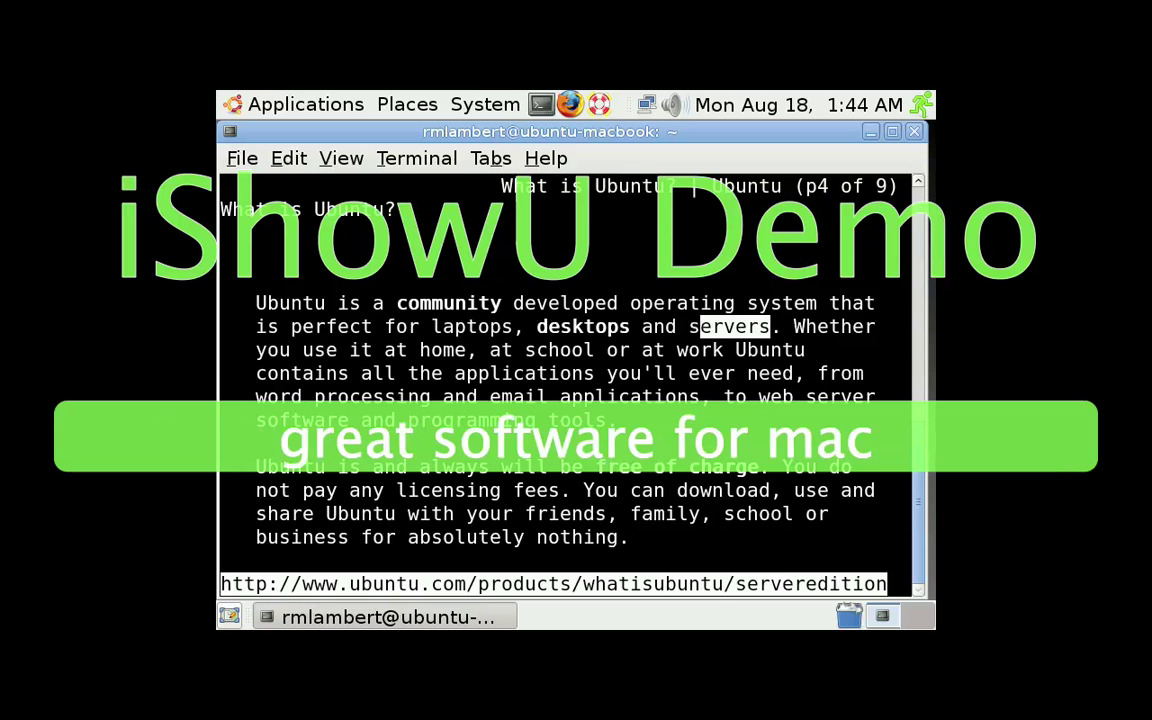
pyautogui.press('space')
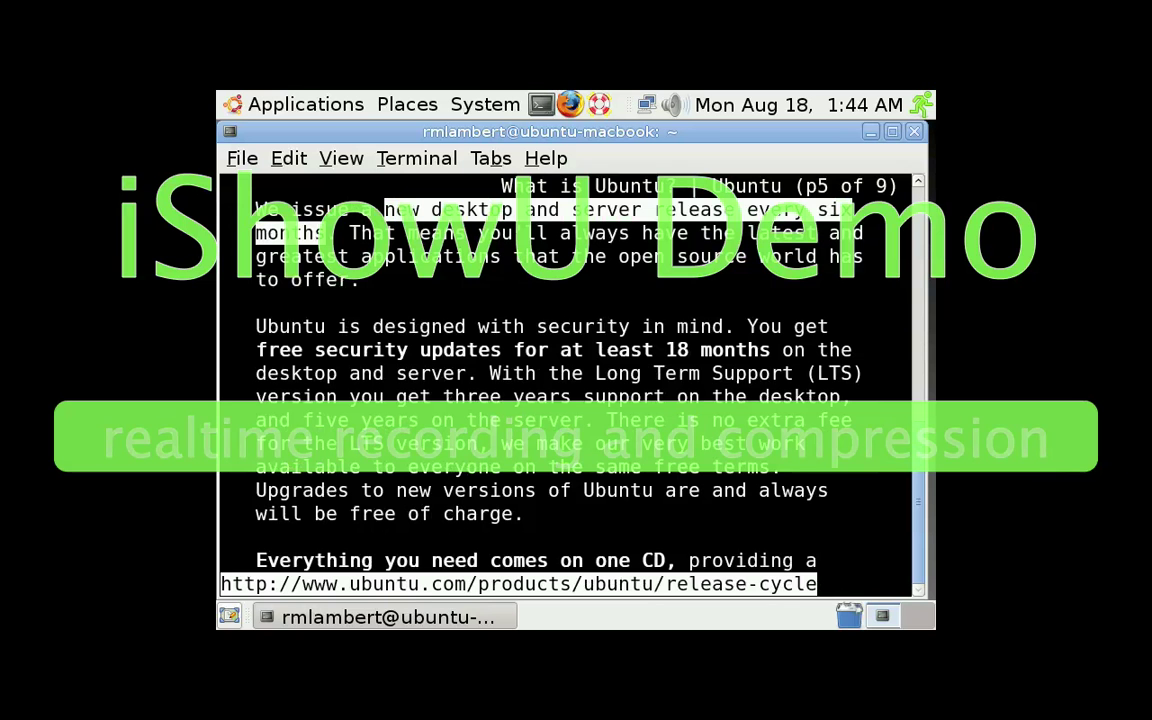
pyautogui.write('g')
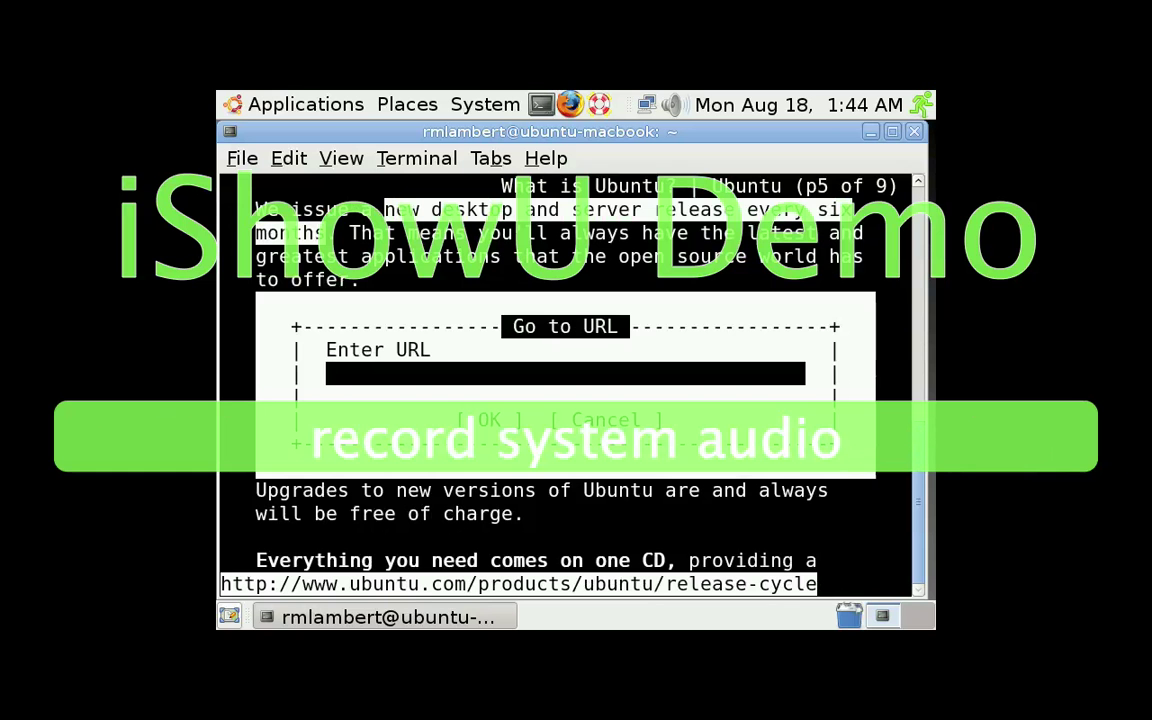
pyautogui.write('www.google.com')
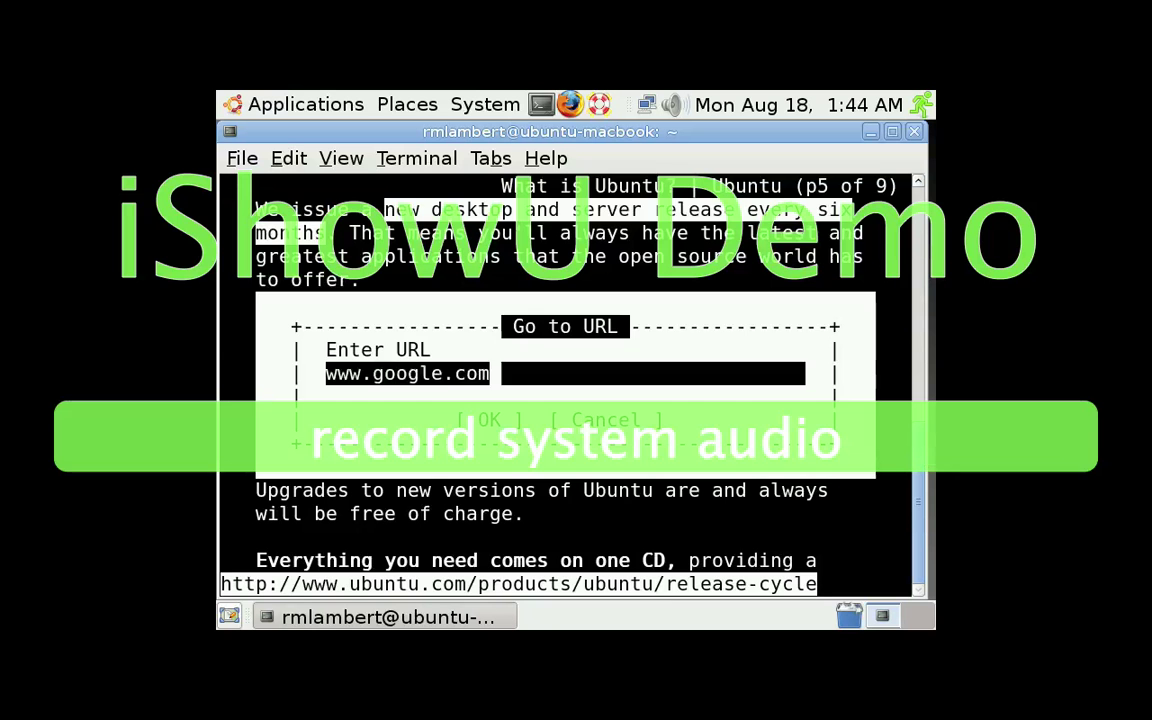
pyautogui.press('Return')
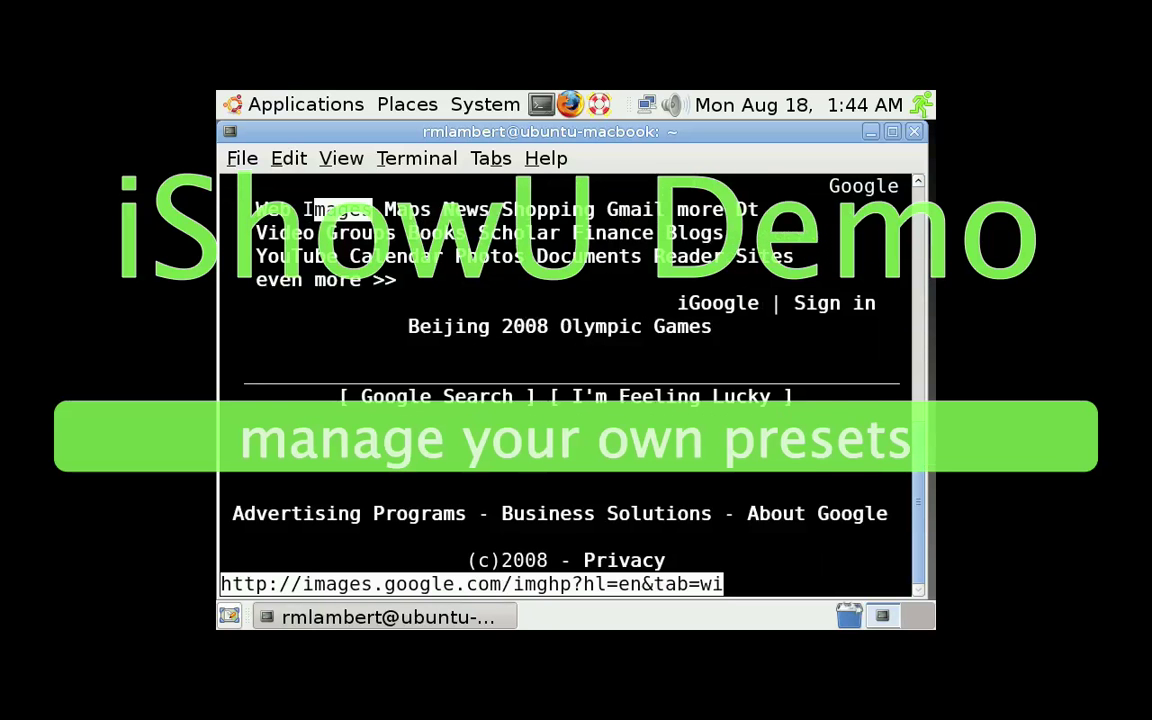
# Search Google for "Ubuntu Linux" using the Google Search option.
pyautogui.press('Down')
pyautogui.press('Down')
pyautogui.press('Down')
pyautogui.press('Down')
pyautogui.press('Down')
pyautogui.press('Down')
pyautogui.press('Down')
pyautogui.press('Down')
pyautogui.press('Up')
pyautogui.press('Up')
pyautogui.press('Up')
pyautogui.press('Up')
pyautogui.press('Up')
pyautogui.press('Down')
pyautogui.press('Down')
pyautogui.press('Down')
pyautogui.press('Down')
pyautogui.press('Down')
pyautogui.press('Down')
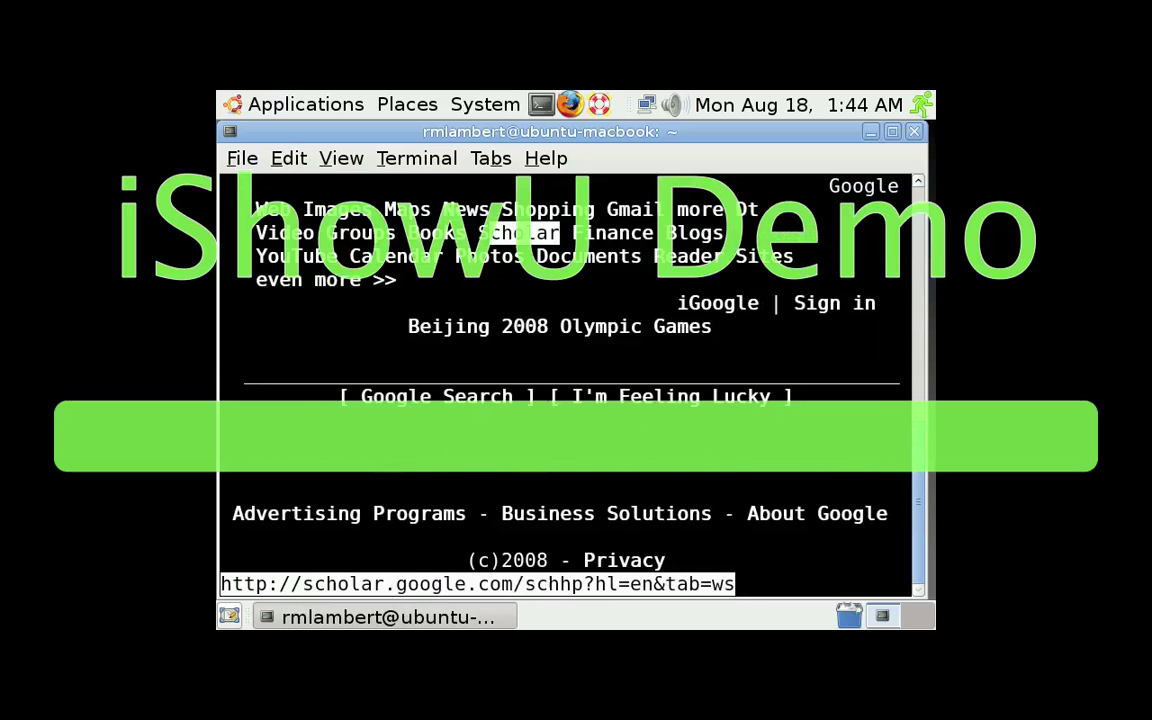
pyautogui.press('Up')
pyautogui.press('Down')
pyautogui.press('Down')
pyautogui.press('Down')
pyautogui.press('Down')
pyautogui.press('Down')
pyautogui.press('Down')
pyautogui.press('Down')
pyautogui.press('Down')
pyautogui.press('Down')
pyautogui.press('Down')
pyautogui.press('Down')
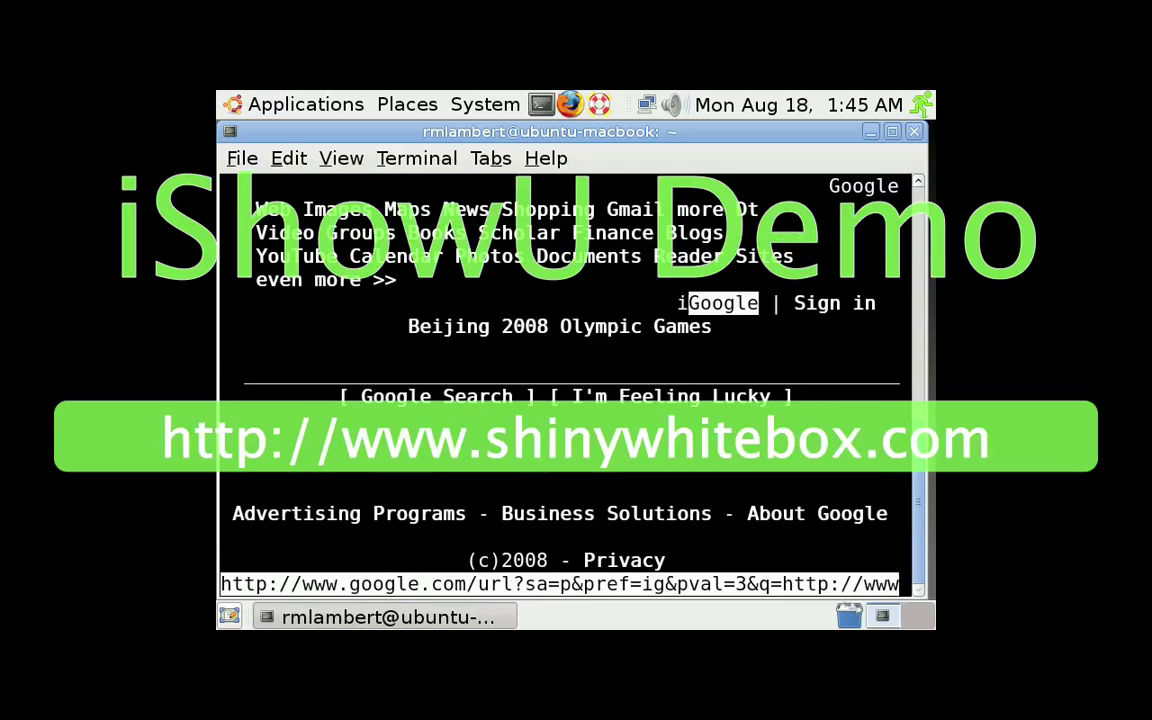
pyautogui.press('Down')
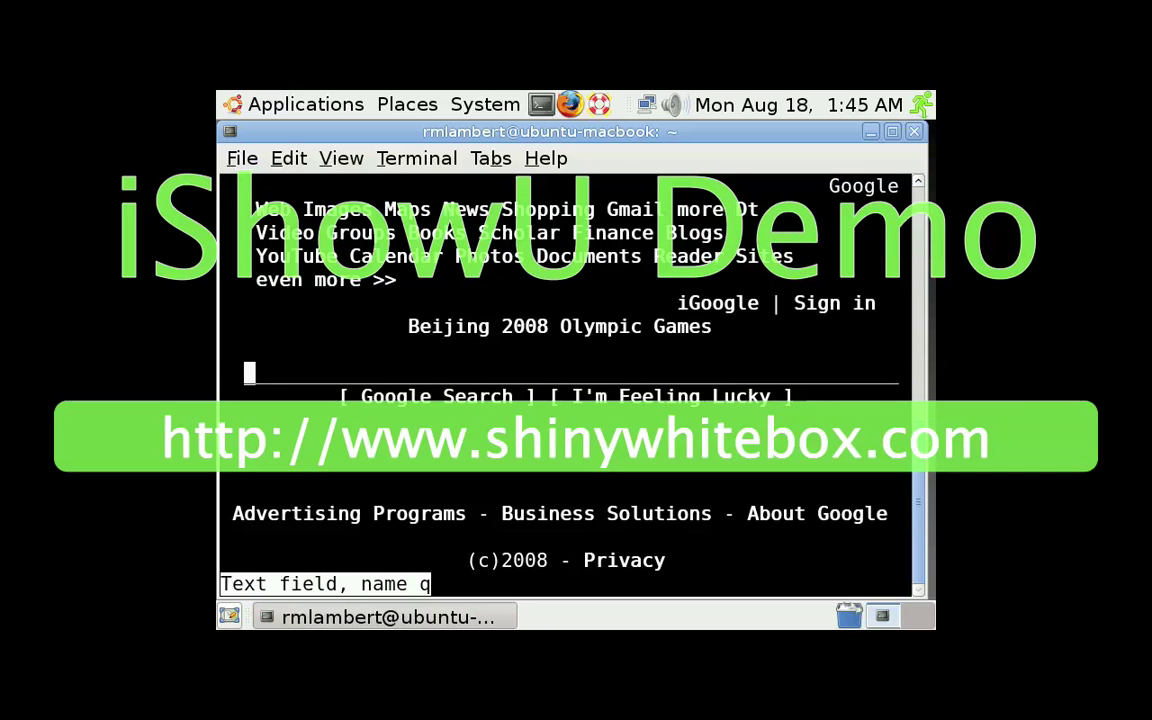
pyautogui.write('Ub')
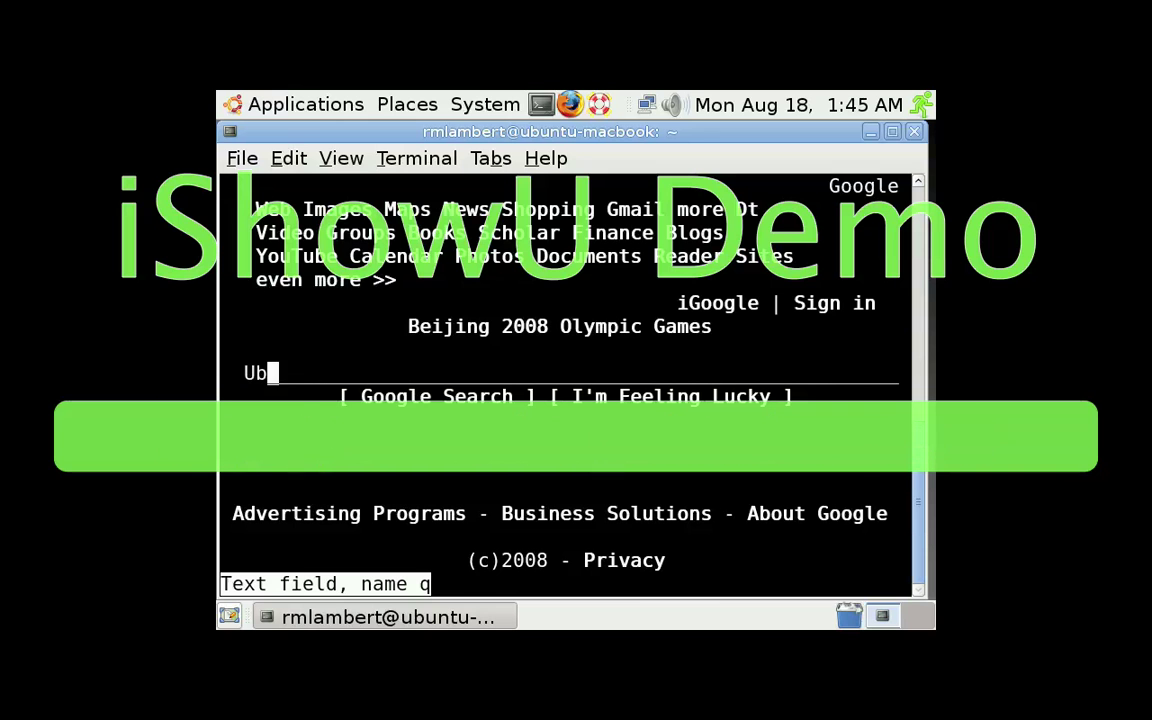
pyautogui.write('untu Linux')
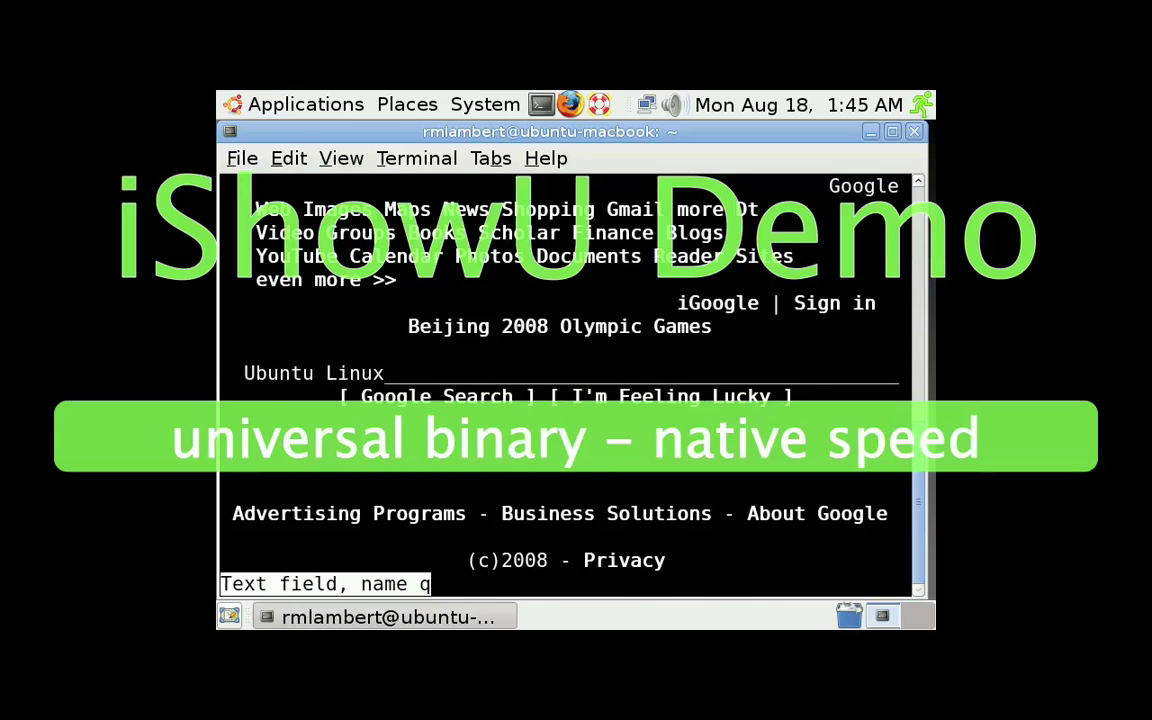
pyautogui.press('Down')
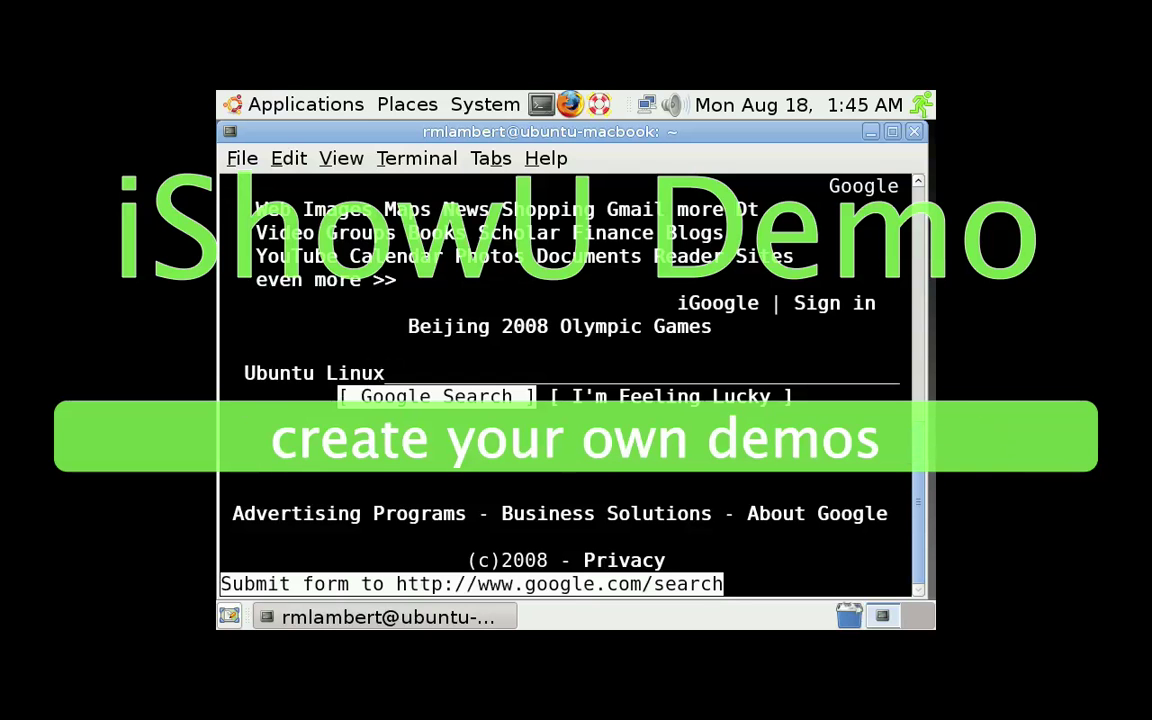
pyautogui.press('Return')
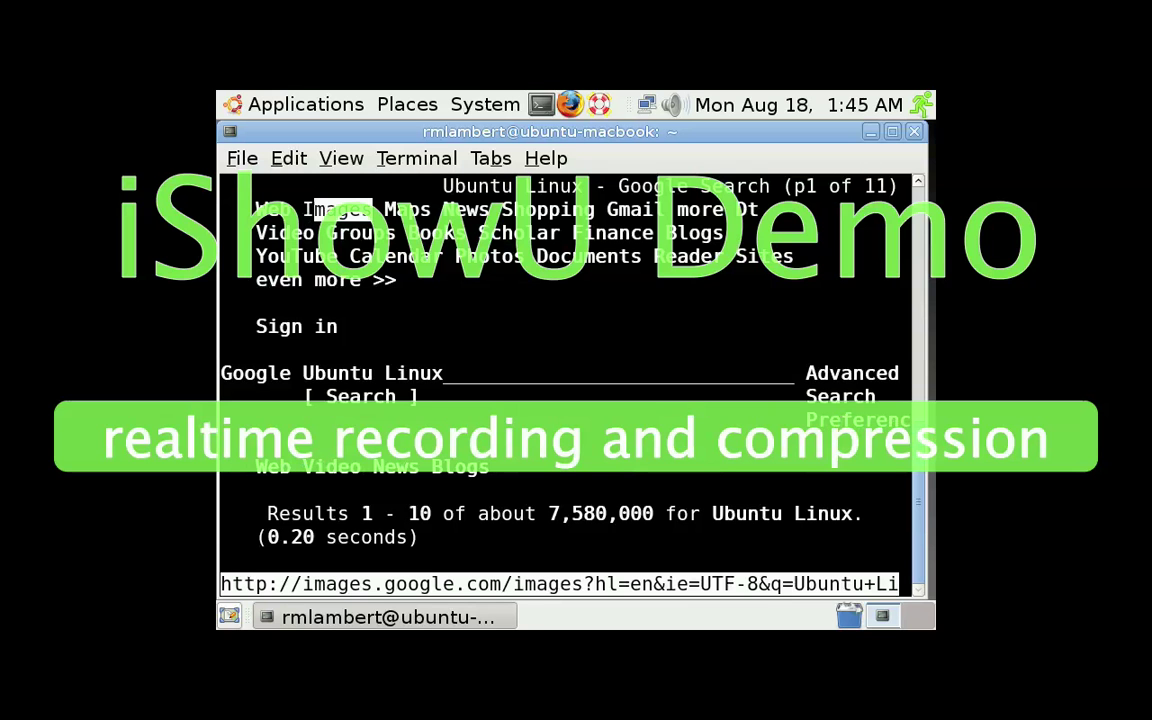
# Look through the links above the Google results, from Images and the other Google services to the News results filter.
pyautogui.press('Down')
pyautogui.press('Down')
pyautogui.press('Down')
pyautogui.press('Down')
pyautogui.press('Down')
pyautogui.press('Down')
pyautogui.press('Down')
pyautogui.press('Down')
pyautogui.press('Down')
pyautogui.press('Down')
pyautogui.press('Down')
pyautogui.press('Down')
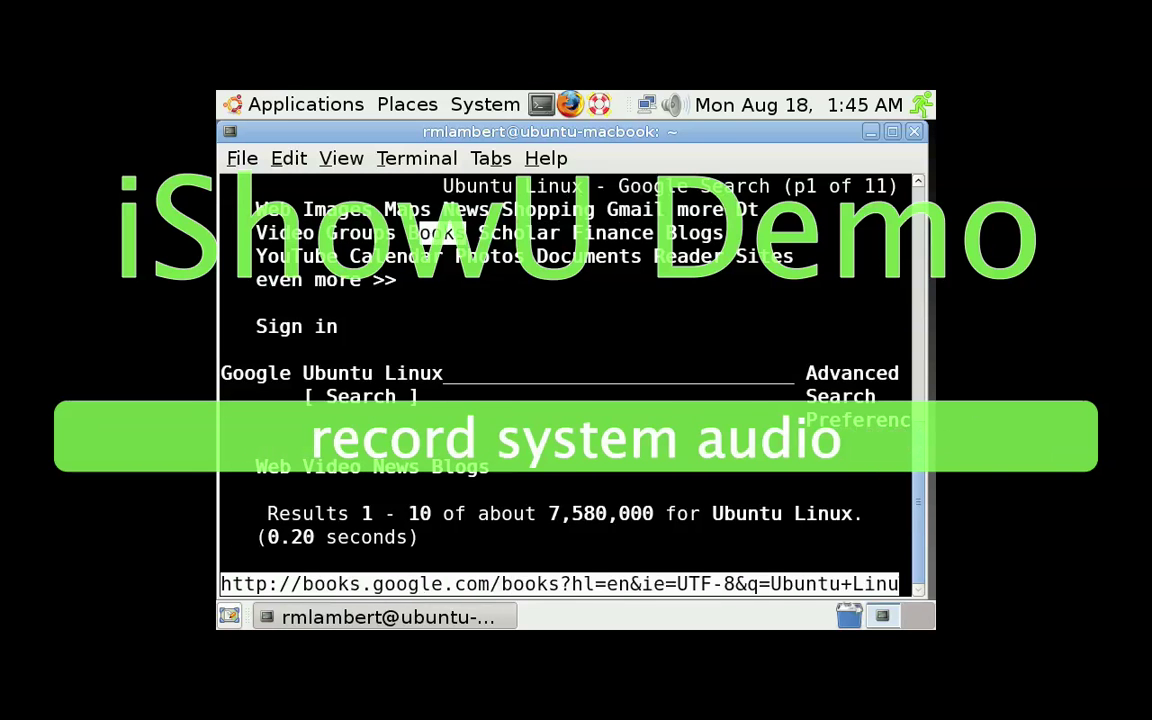
pyautogui.press('Down')
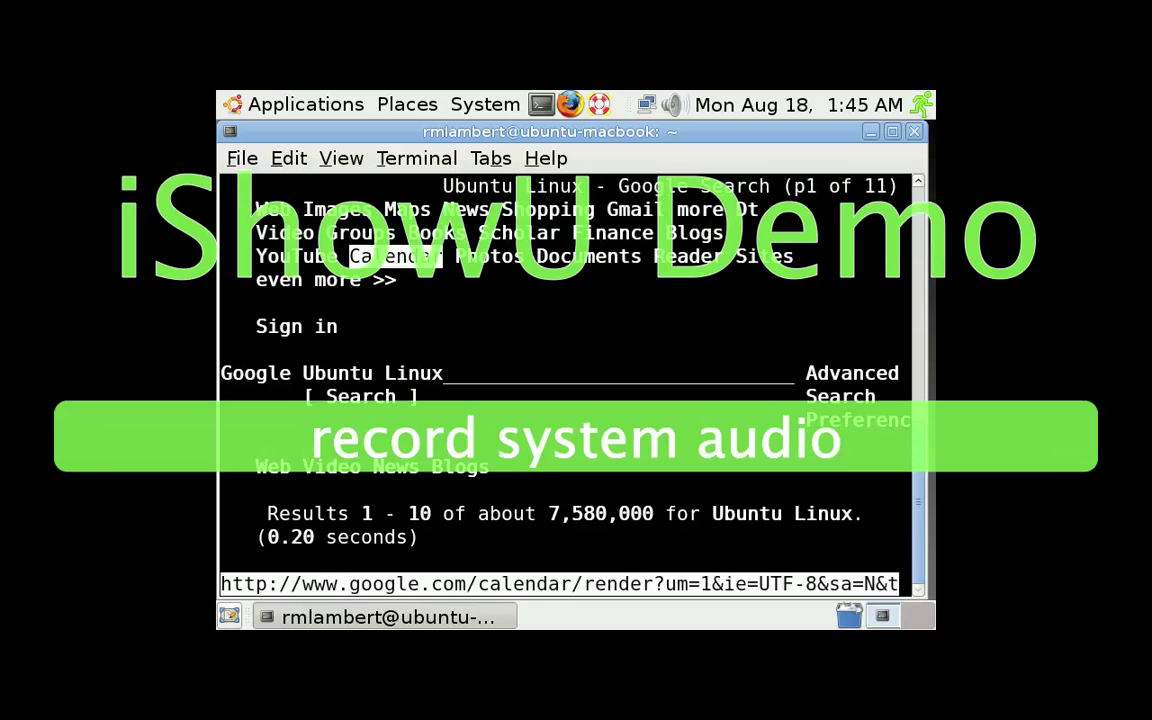
pyautogui.press('Down')
pyautogui.press('Down')
pyautogui.press('Down')
pyautogui.press('Down')
pyautogui.press('Down')
pyautogui.press('Down')
pyautogui.press('Down')
pyautogui.press('Down')
pyautogui.press('Down')
pyautogui.press('Down')
pyautogui.press('Down')
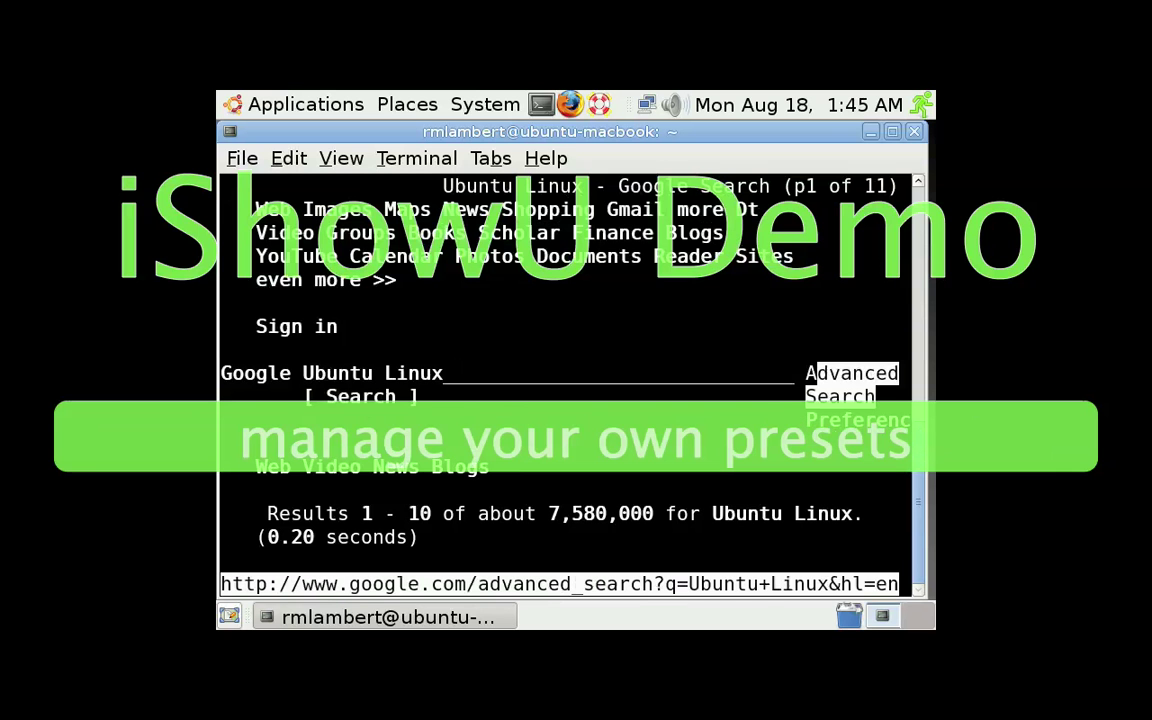
pyautogui.press('Down')
pyautogui.press('Down')
pyautogui.press('Down')
pyautogui.press('Down')
pyautogui.press('Down')
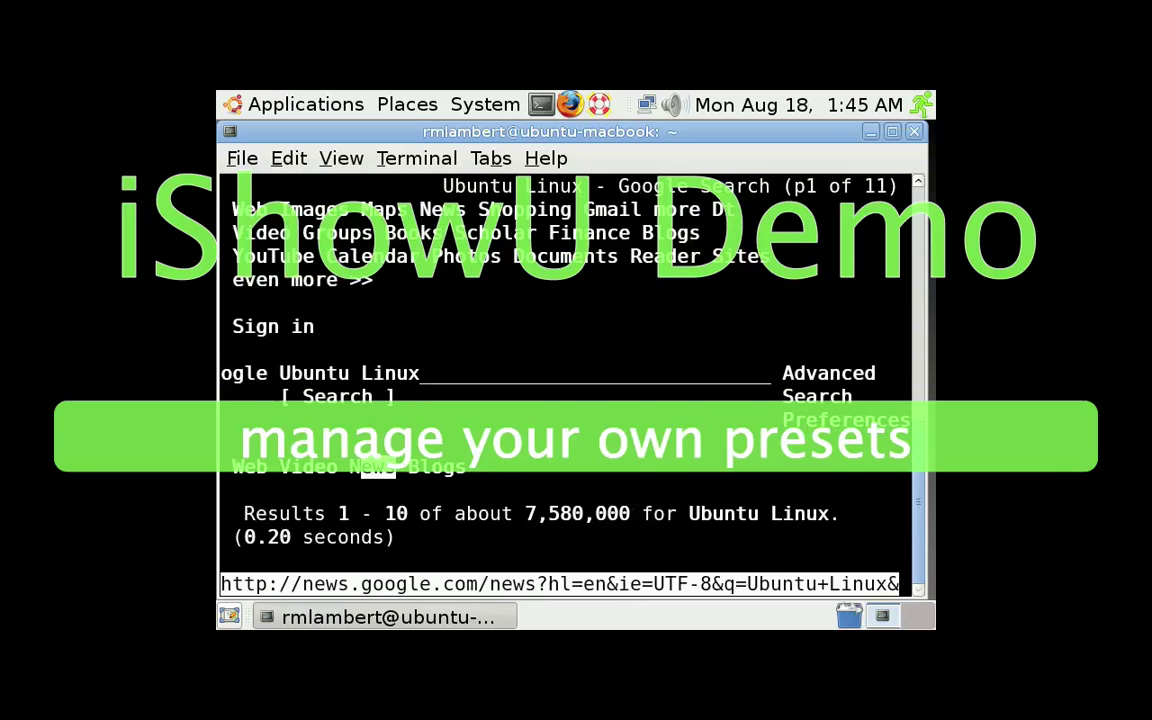
pyautogui.press('Up')
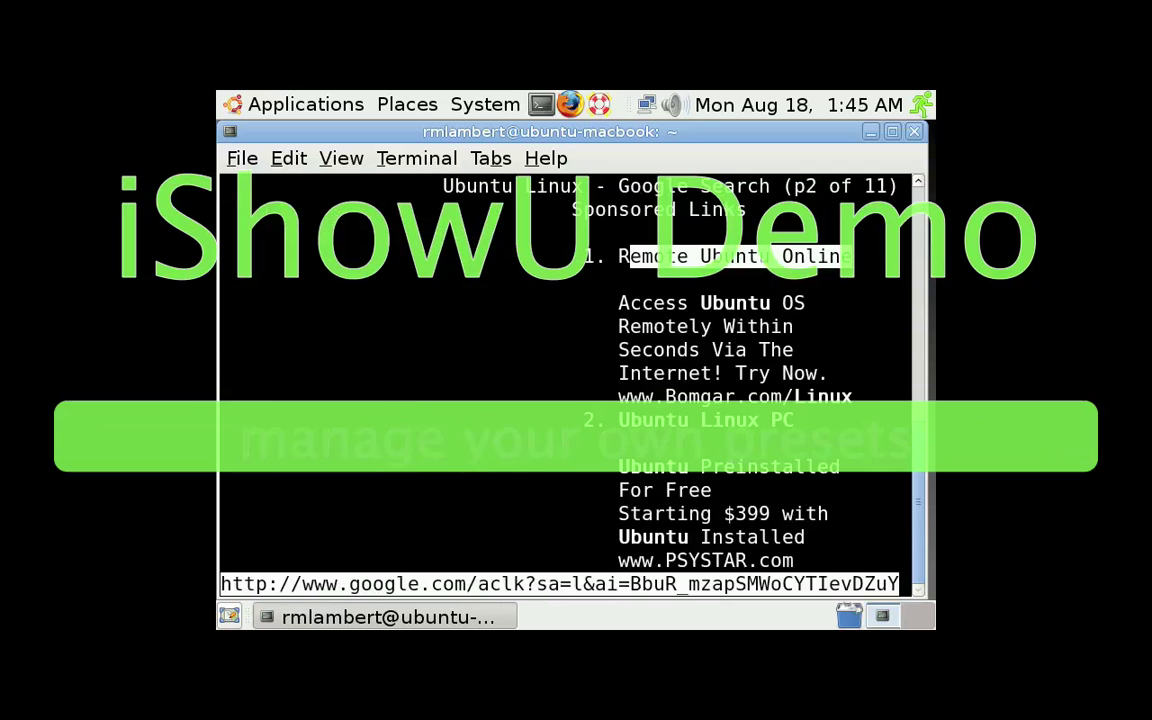
pyautogui.press('Down')
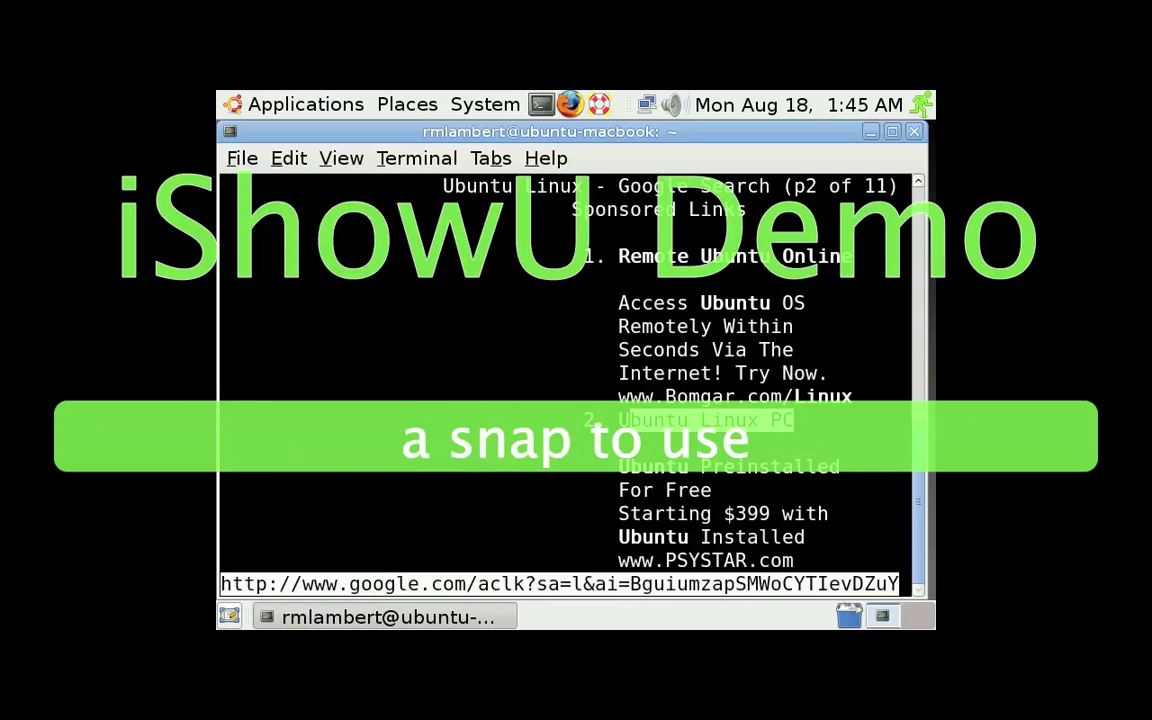
pyautogui.press('Down')
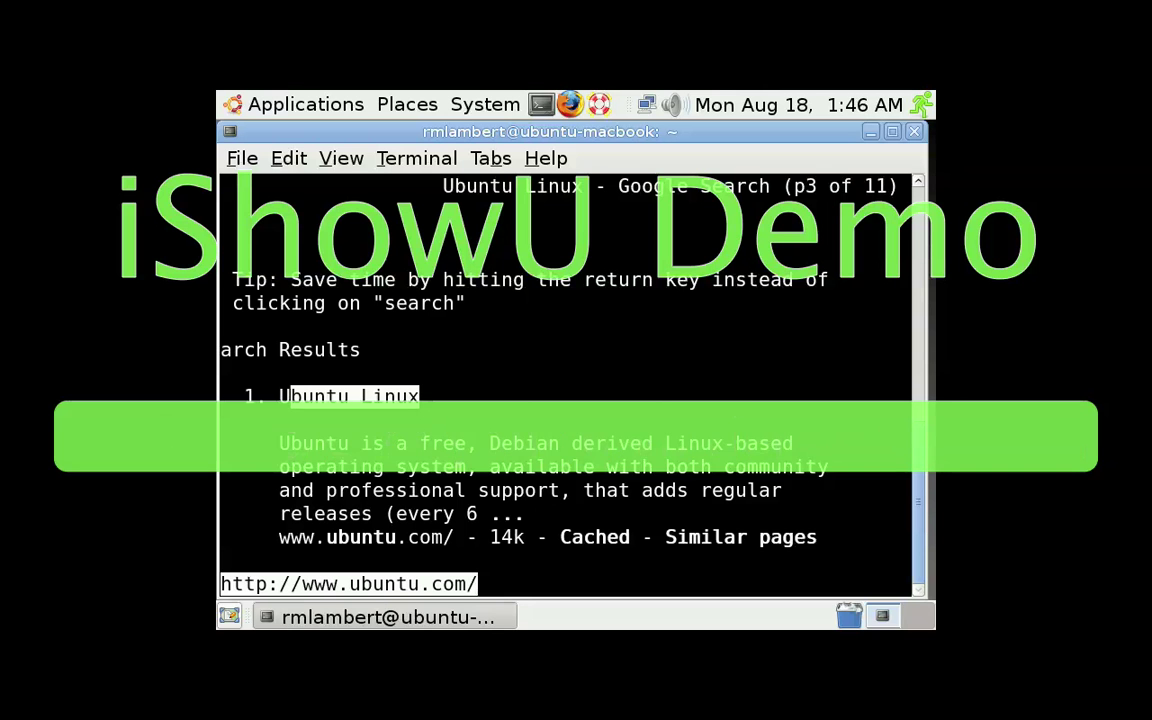
pyautogui.press('Return')
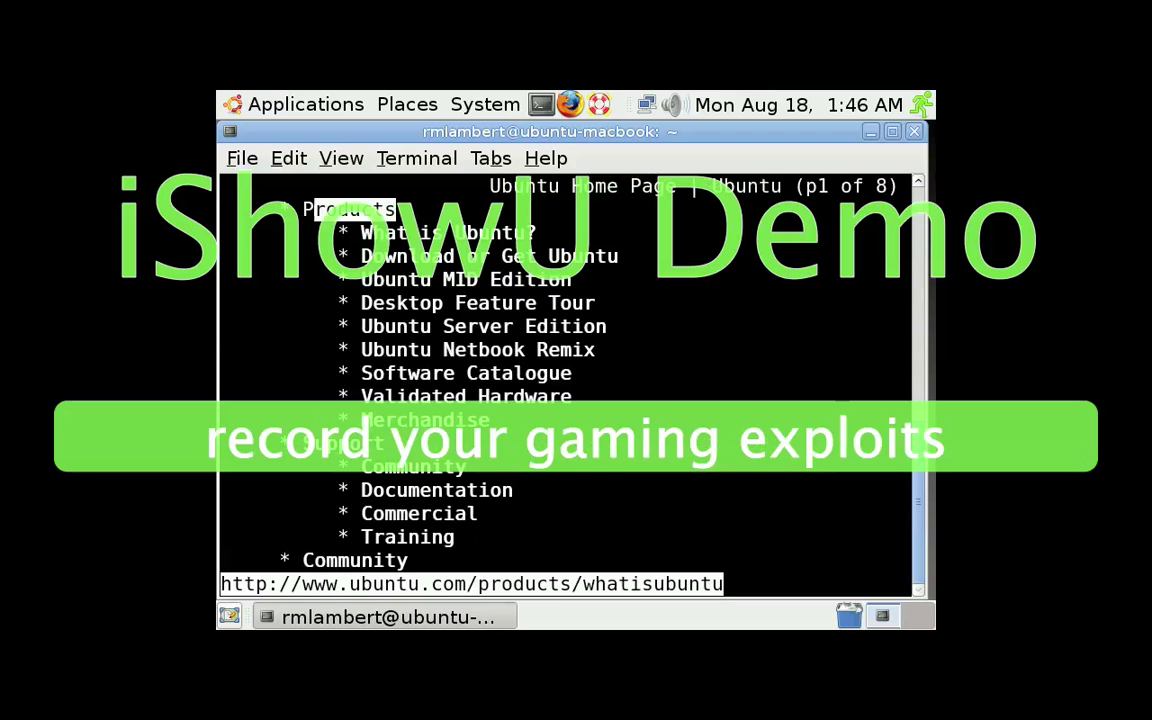
pyautogui.press('Left')
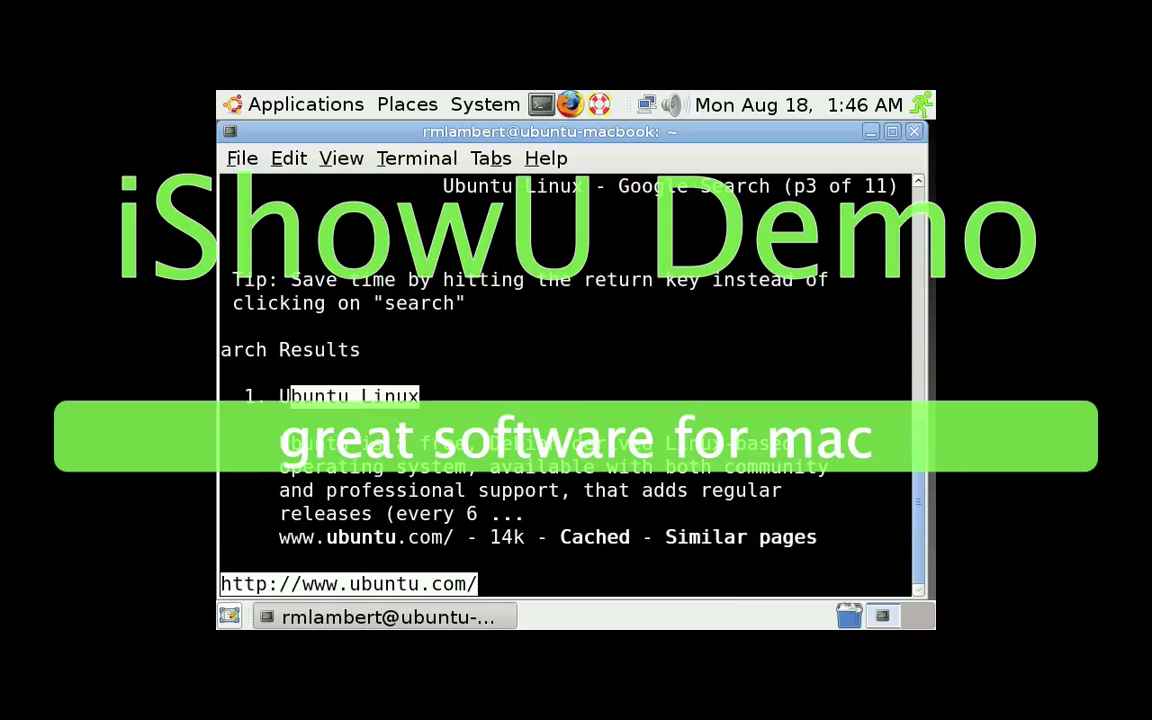
pyautogui.write('g')
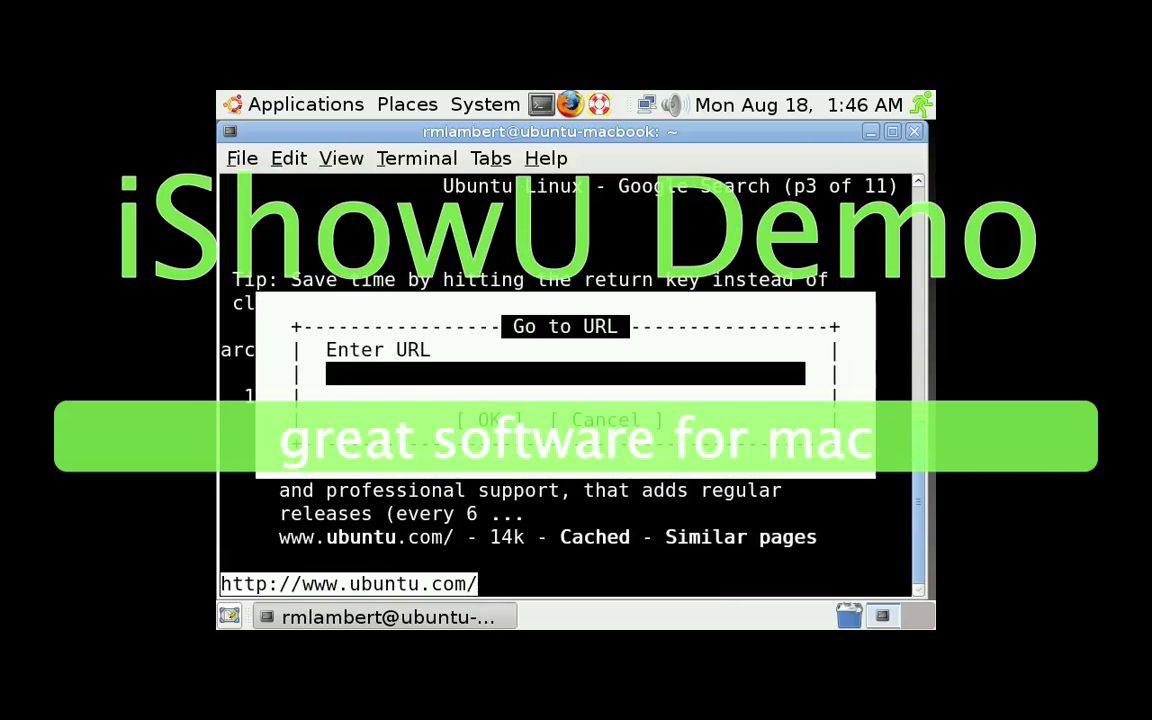
pyautogui.write('http://')
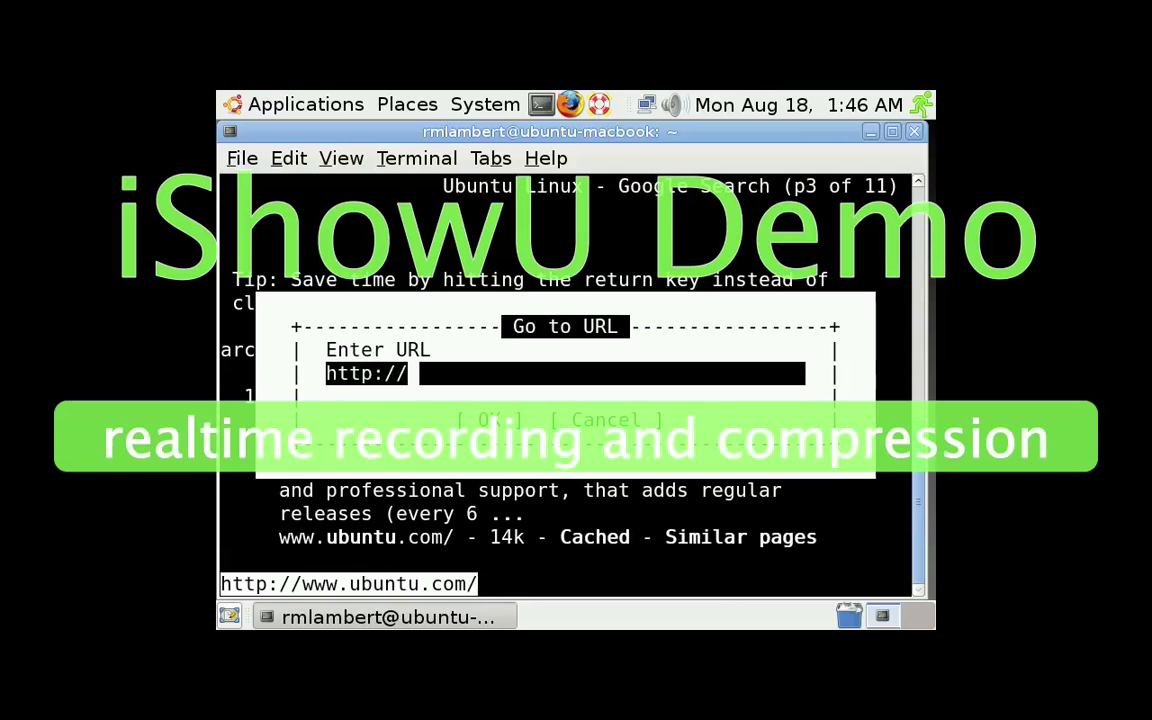
pyautogui.press('BackSpace')
pyautogui.press('BackSpace')
pyautogui.press('BackSpace')
pyautogui.press('BackSpace')
pyautogui.press('BackSpace')
pyautogui.press('BackSpace')
pyautogui.write('www.')
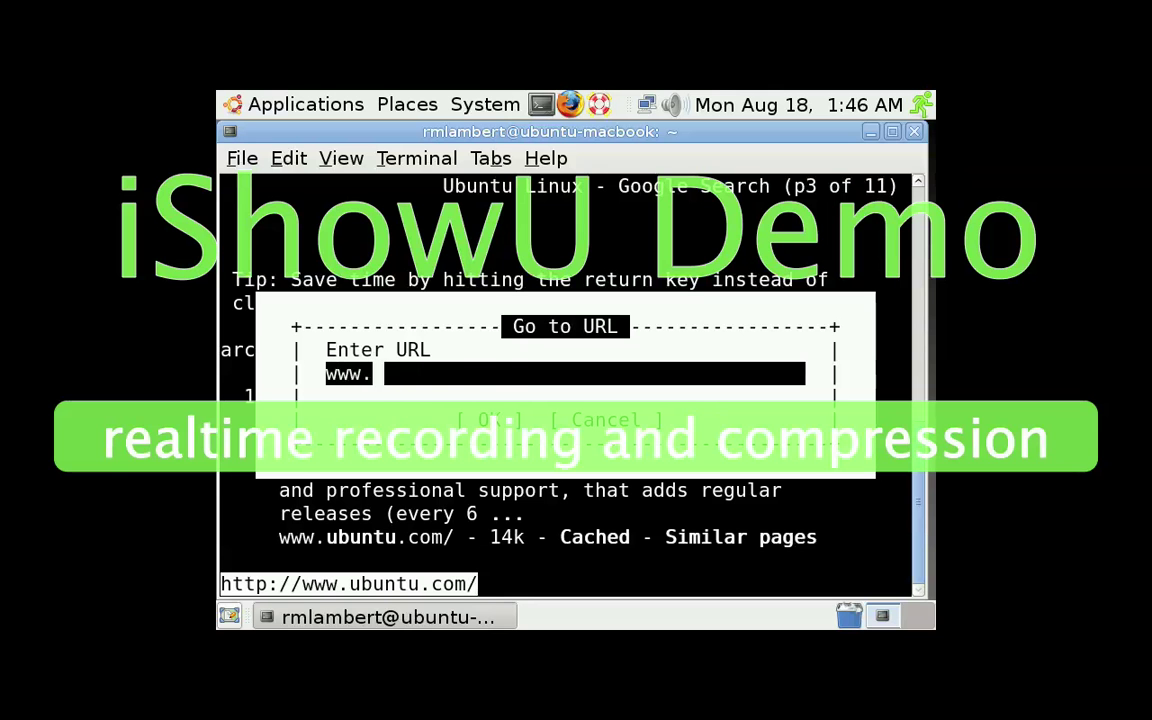
pyautogui.write('hotmail.com')
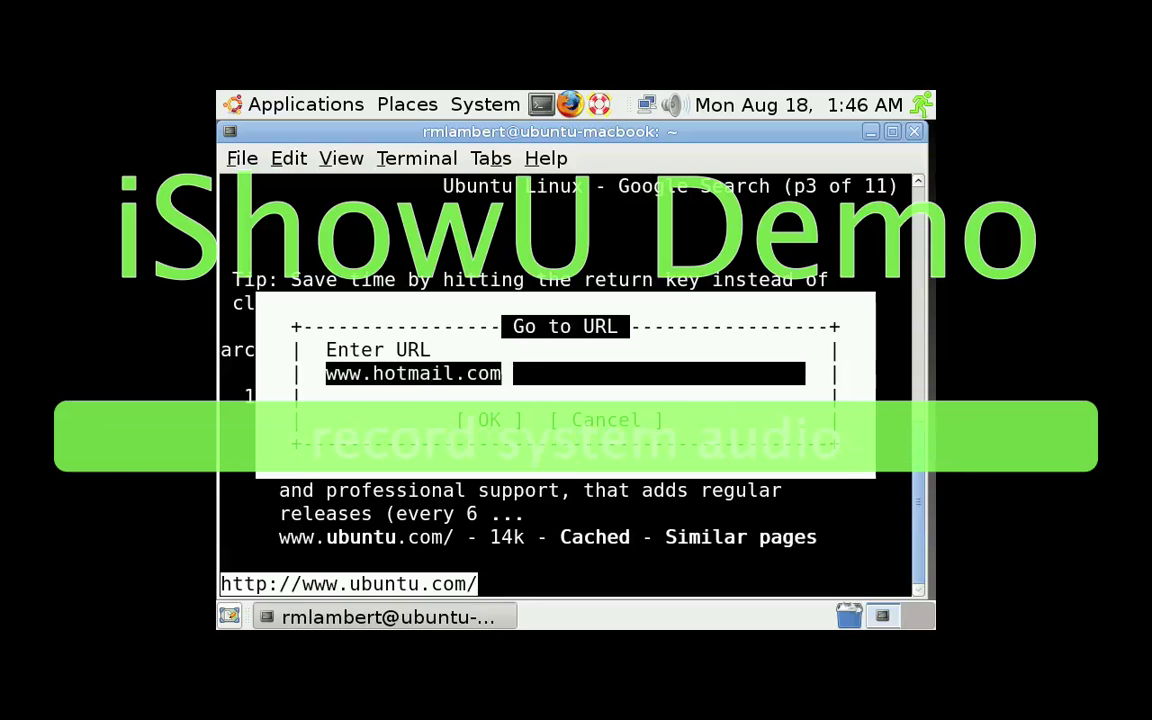
pyautogui.press('Return')
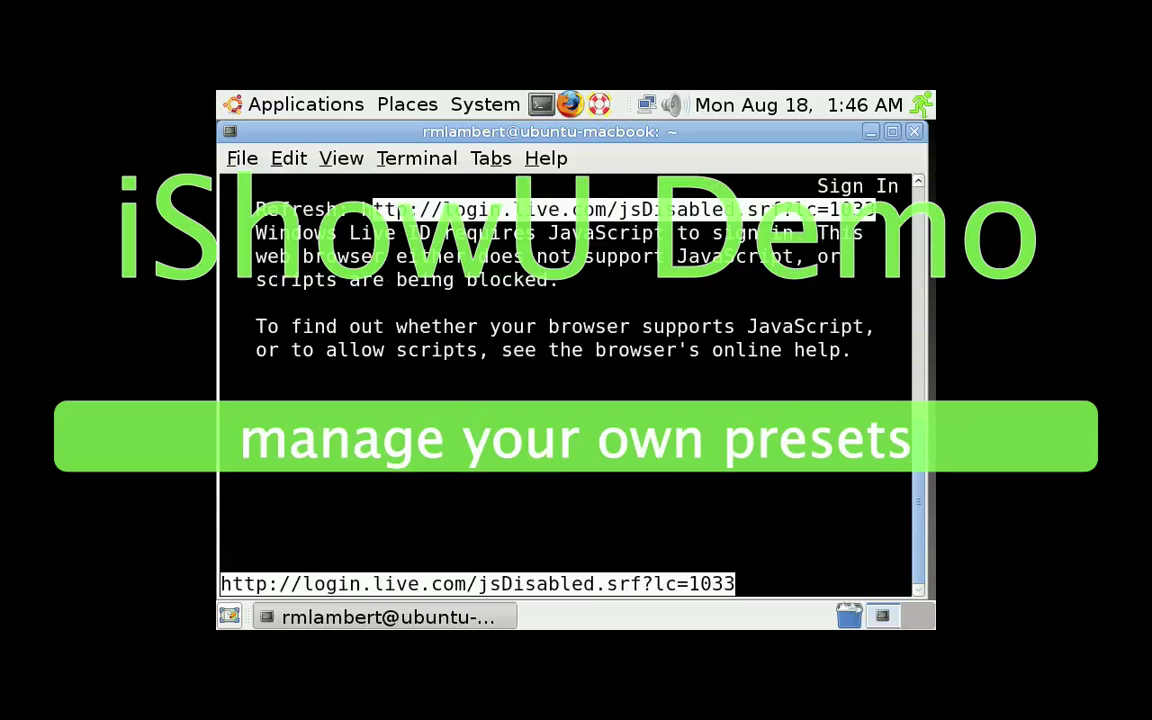
# Follow the Refresh link on the Sign In page, go back once, and reopen the Windows Live ID page.
pyautogui.press('Return')
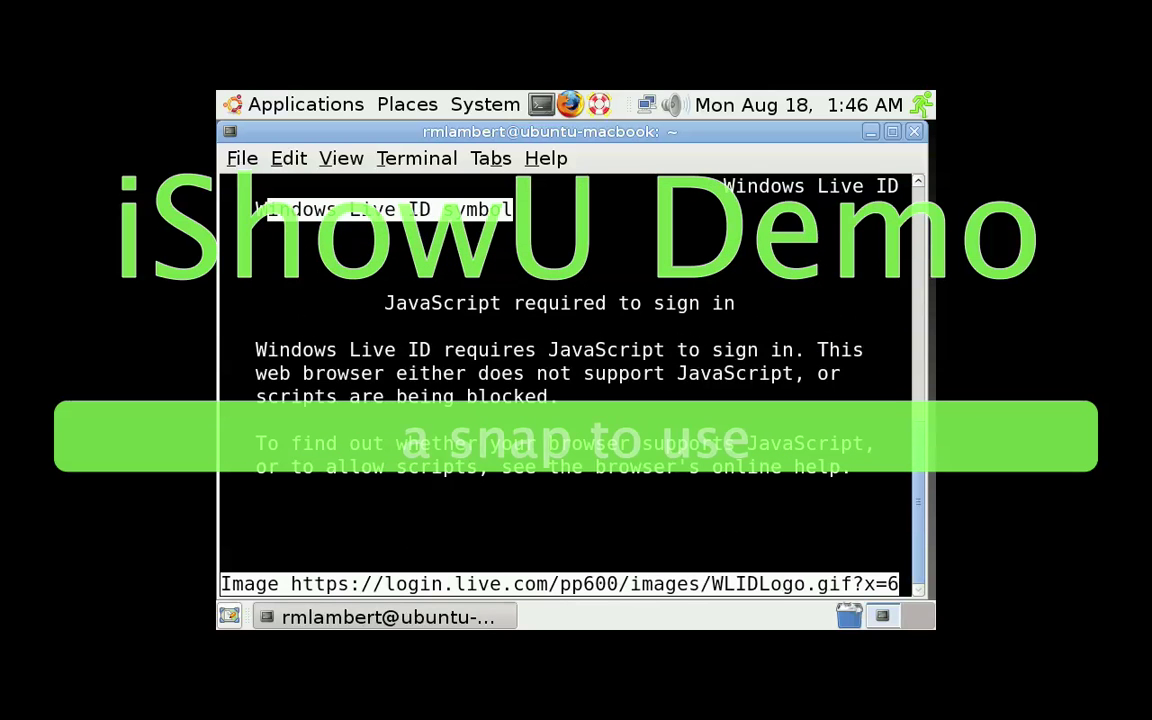
pyautogui.press('Left')
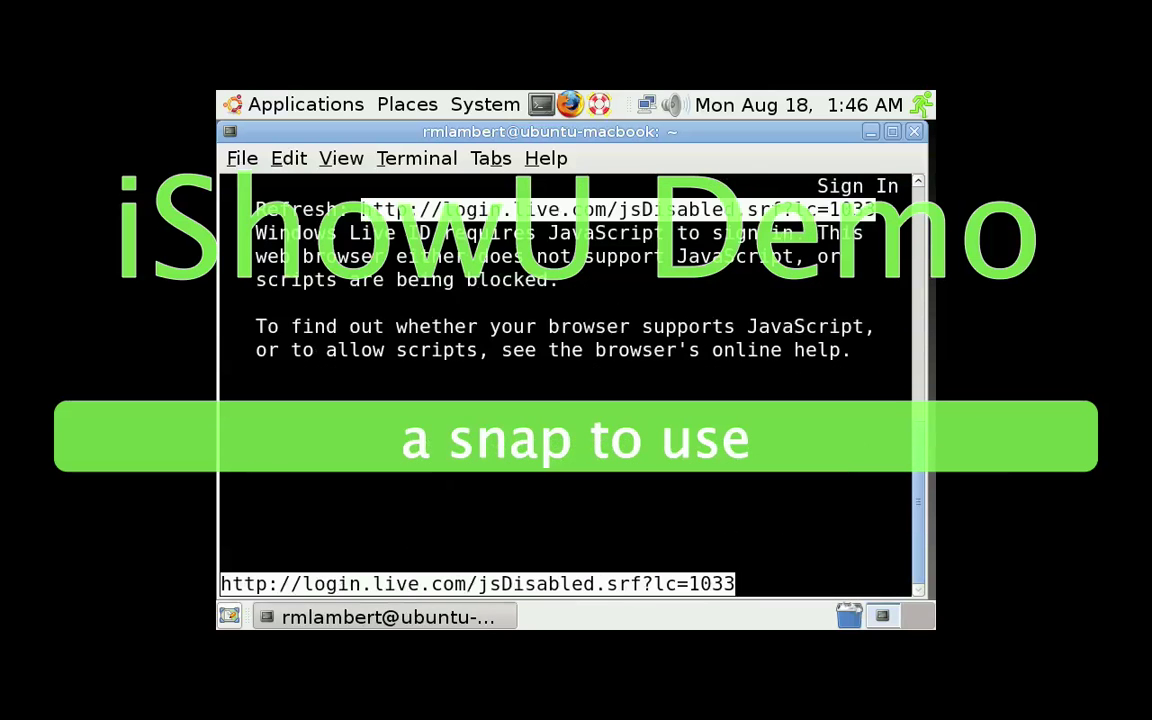
pyautogui.press('Right')
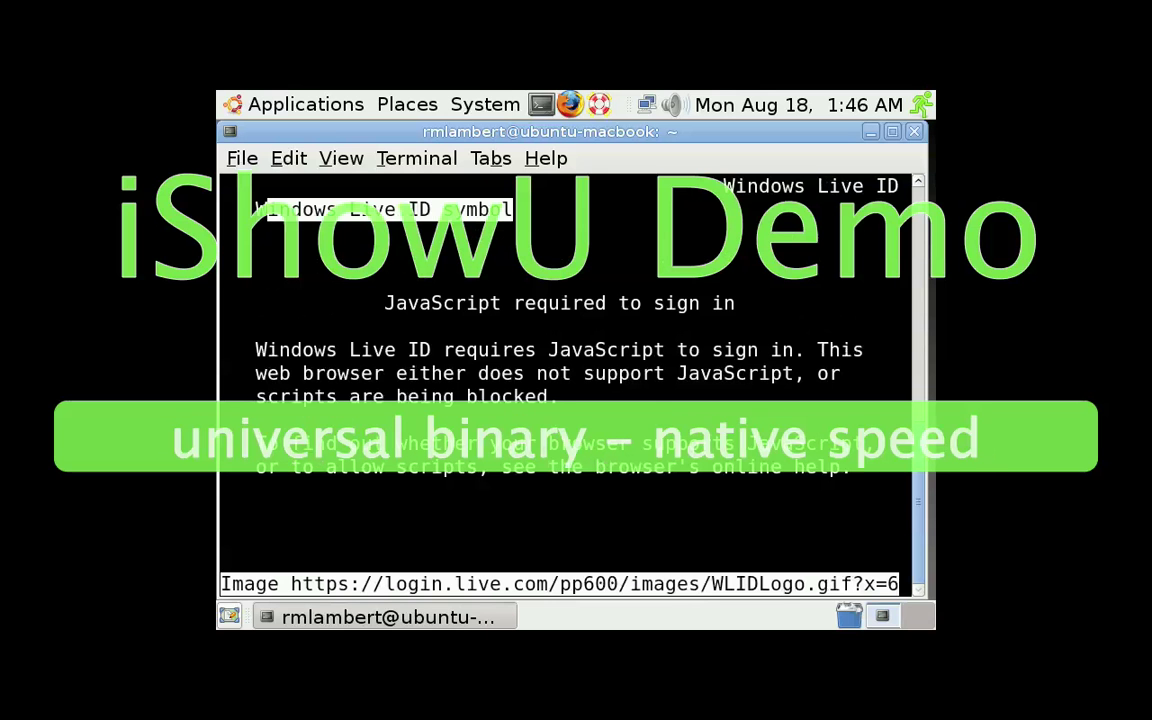
# Look over the text browser's own command categories, from File to Setup.
pyautogui.press('Escape')
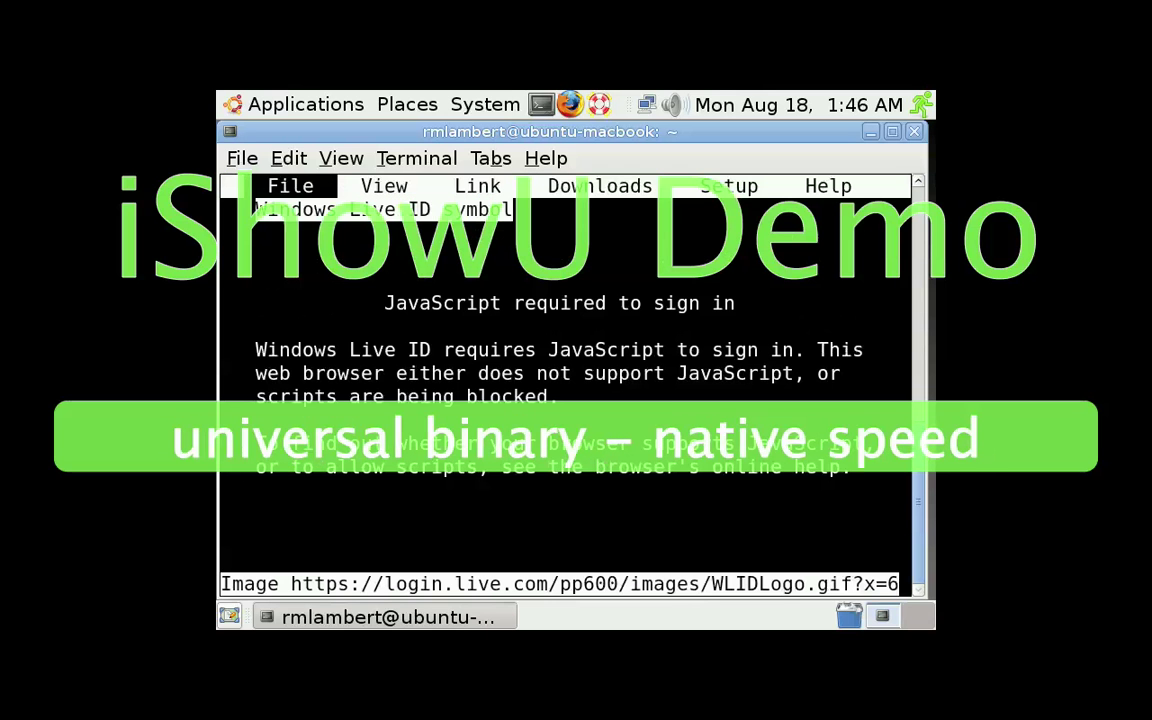
pyautogui.press('Right')
pyautogui.press('Right')
pyautogui.press('Right')
pyautogui.press('Right')
pyautogui.press('Right')
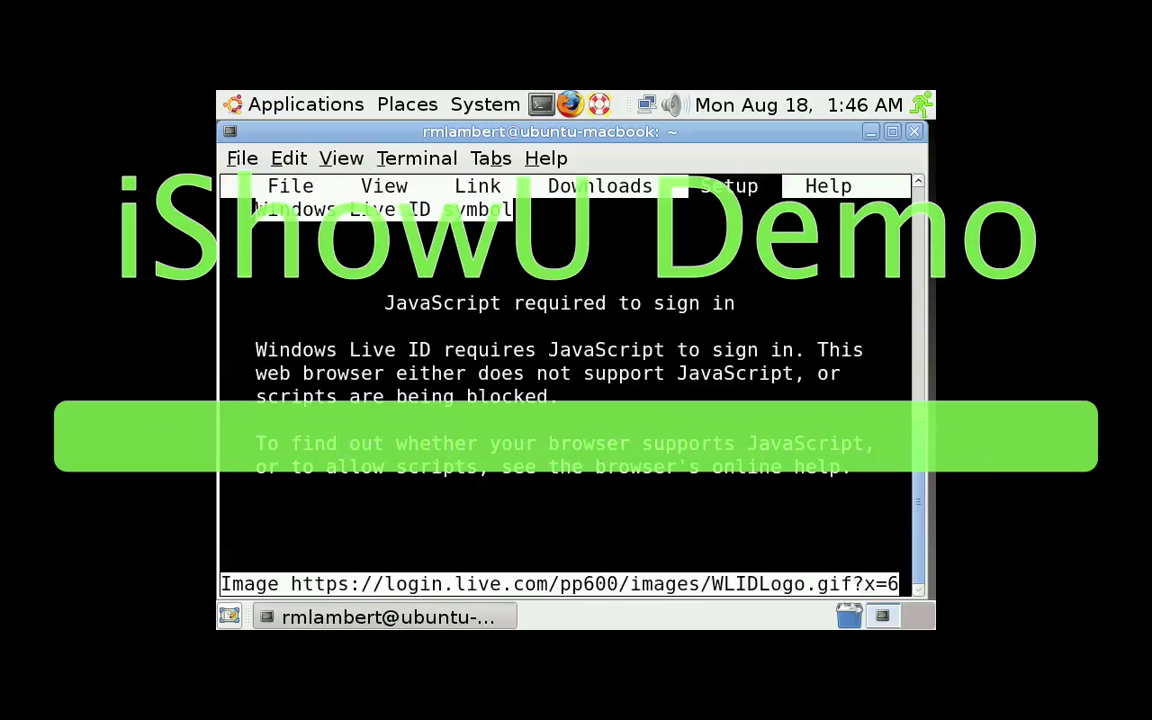
pyautogui.press('Left')
pyautogui.press('Left')
pyautogui.press('Left')
pyautogui.press('Left')
pyautogui.press('Left')
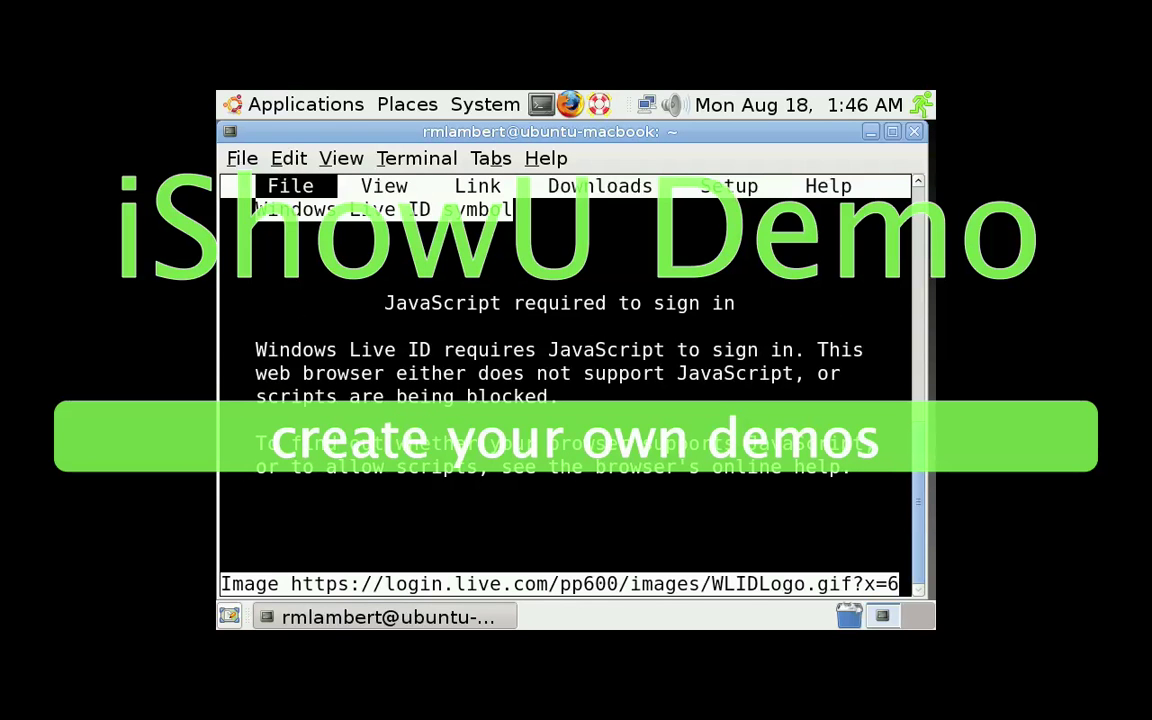
# Examine the File commands, from navigation and bookmarks to saving, killing connections and flushing caches.
pyautogui.press('Return')
pyautogui.press('Down')
pyautogui.press('Down')
pyautogui.press('Down')
pyautogui.press('Down')
pyautogui.press('Down')
pyautogui.press('Down')
pyautogui.press('Down')
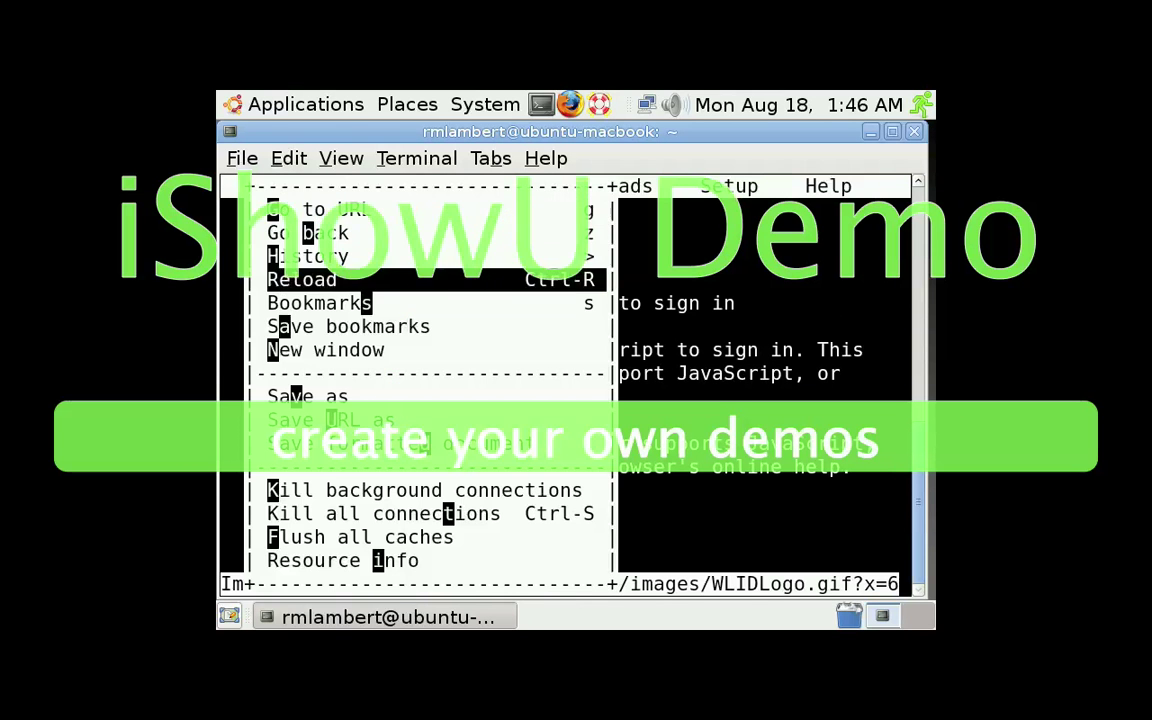
pyautogui.press('Down')
pyautogui.press('Down')
pyautogui.press('Down')
pyautogui.press('Down')
pyautogui.press('Down')
pyautogui.press('Down')
pyautogui.press('Down')
pyautogui.press('Down')
pyautogui.press('Down')
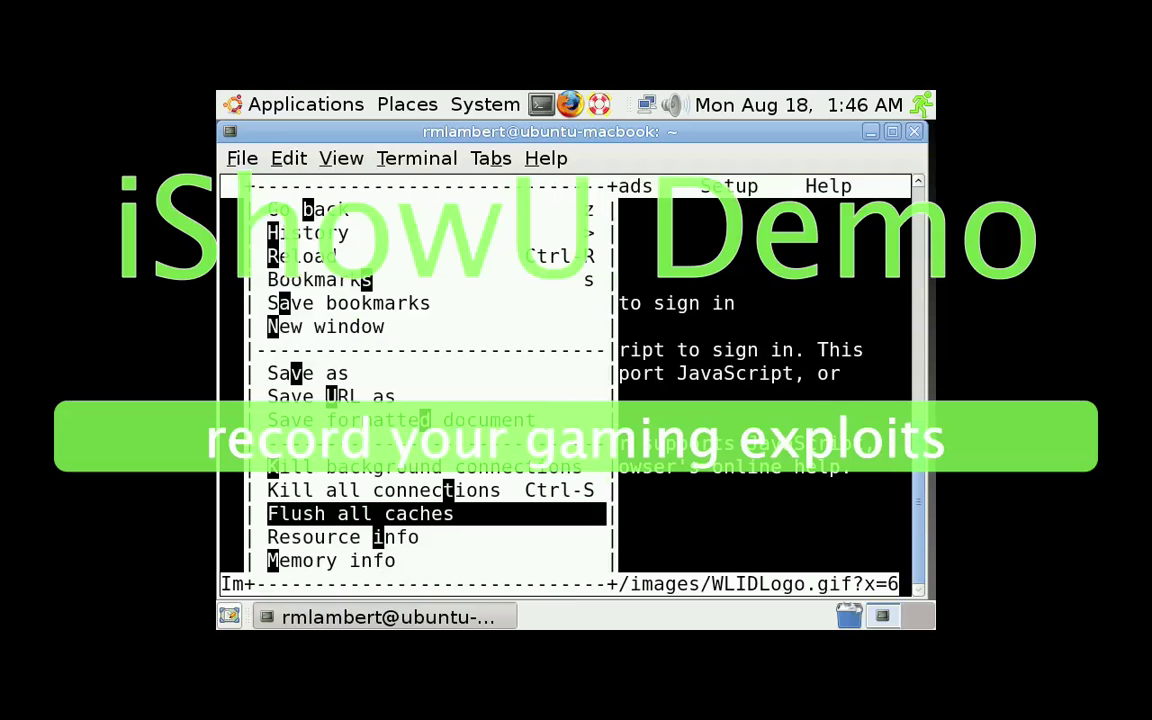
pyautogui.press('Up')
pyautogui.press('Up')
pyautogui.press('Up')
pyautogui.press('Up')
pyautogui.press('Up')
pyautogui.press('Up')
pyautogui.press('Up')
pyautogui.press('Up')
pyautogui.press('Up')
pyautogui.press('Up')
pyautogui.press('Up')
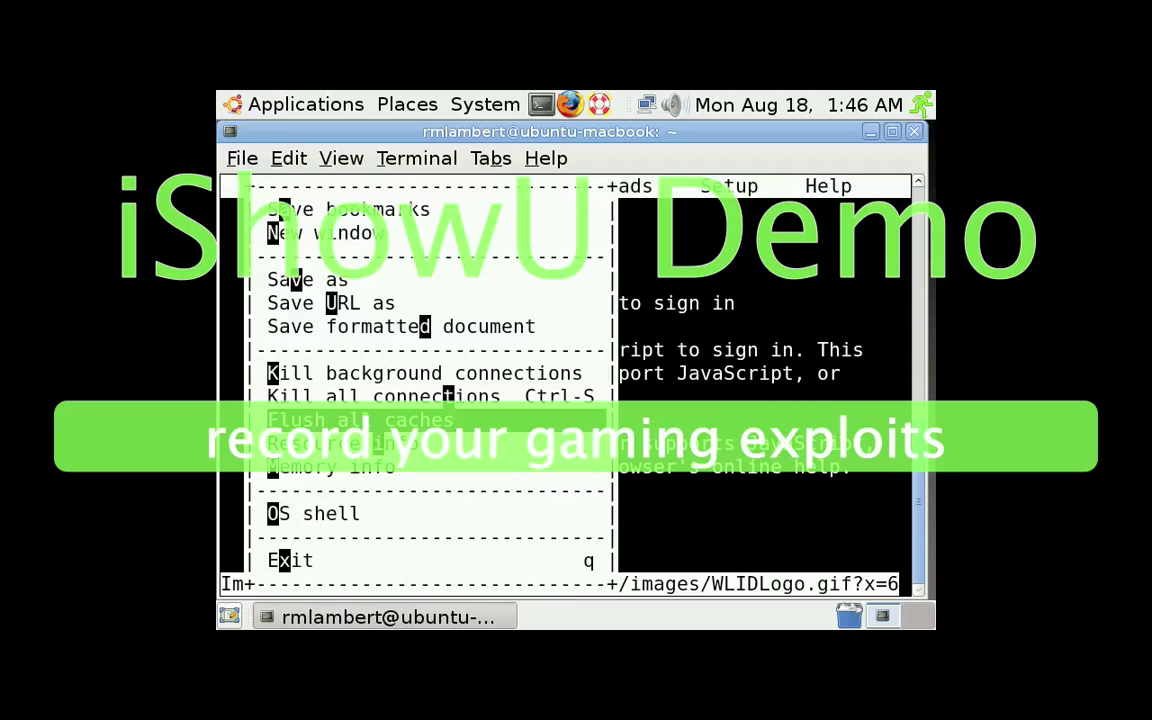
pyautogui.press('Up')
pyautogui.press('Up')
pyautogui.press('Up')
pyautogui.press('Up')
pyautogui.press('Up')
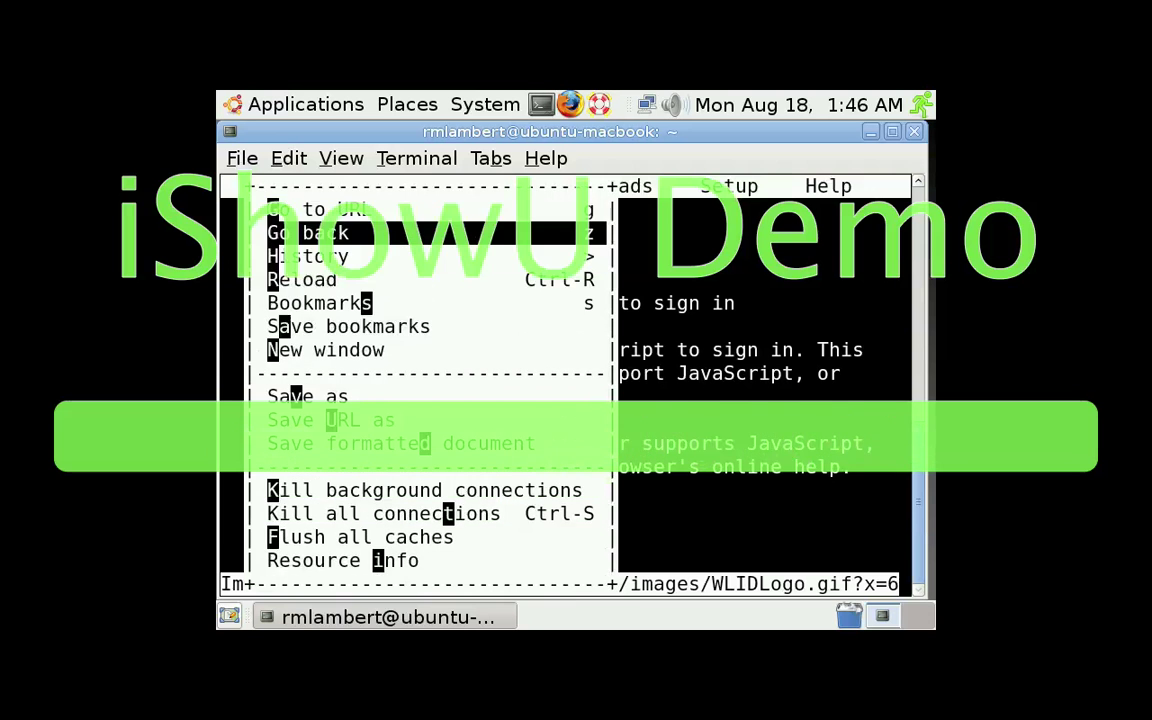
pyautogui.press('Right')
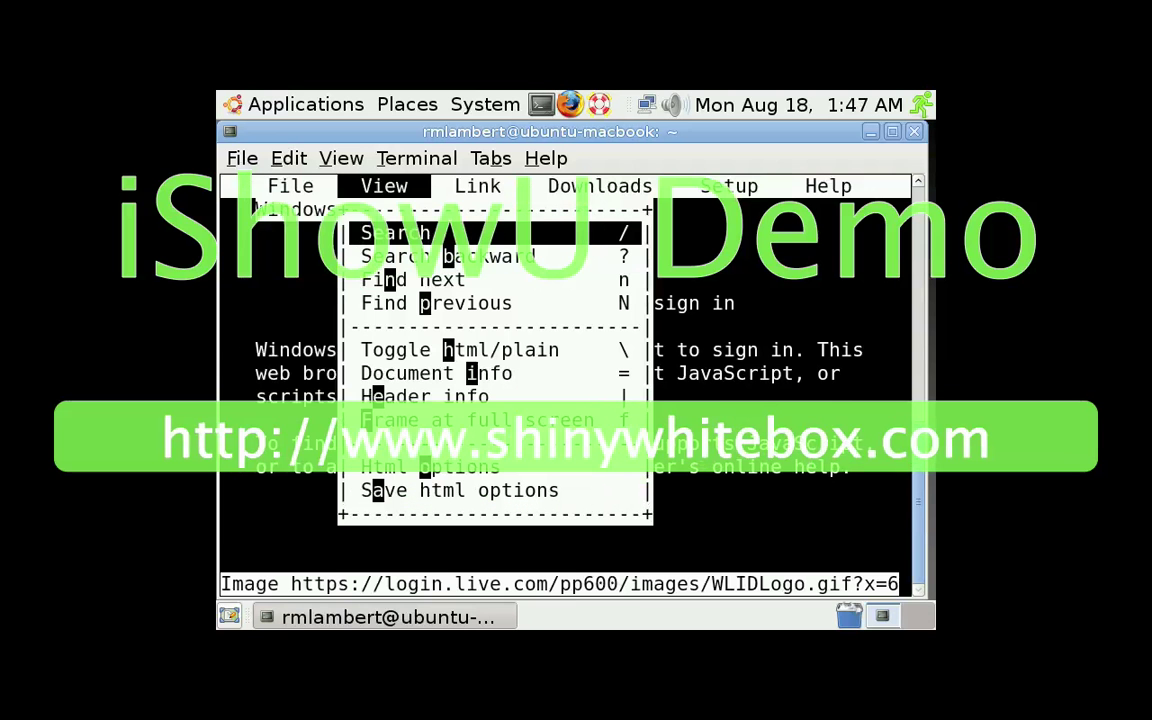
pyautogui.press('Left')
pyautogui.press('Down')
pyautogui.press('Down')
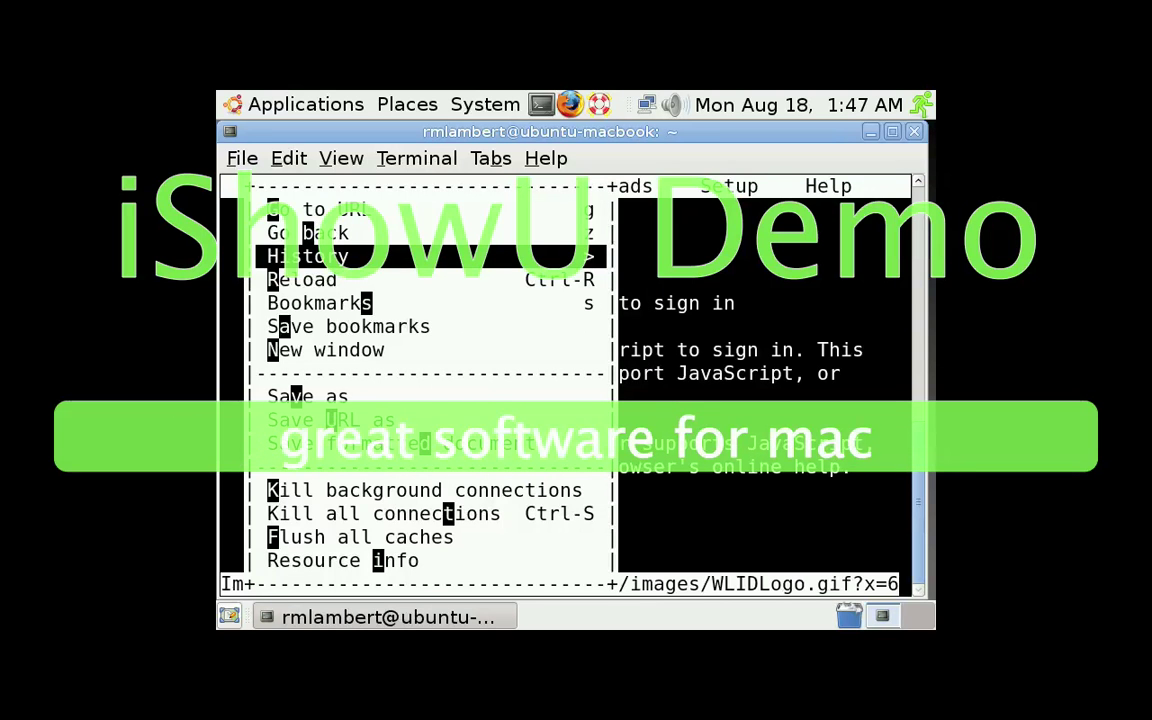
pyautogui.press('Right')
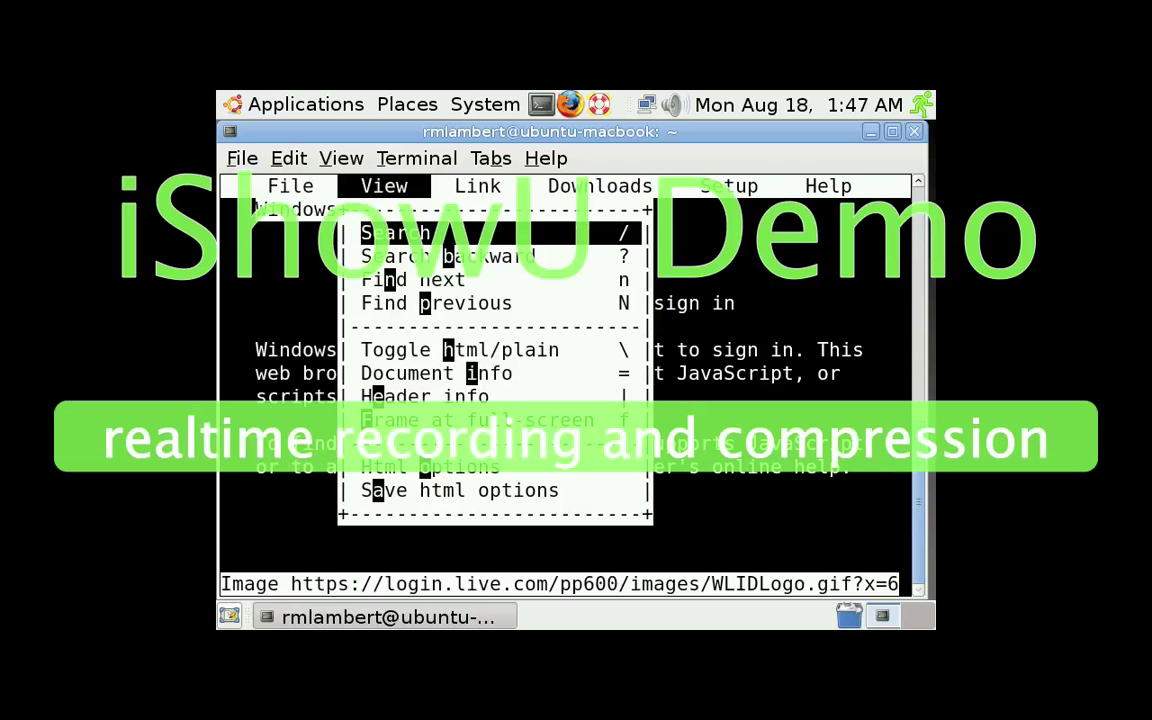
pyautogui.press('Left')
pyautogui.press('Down')
pyautogui.press('Down')
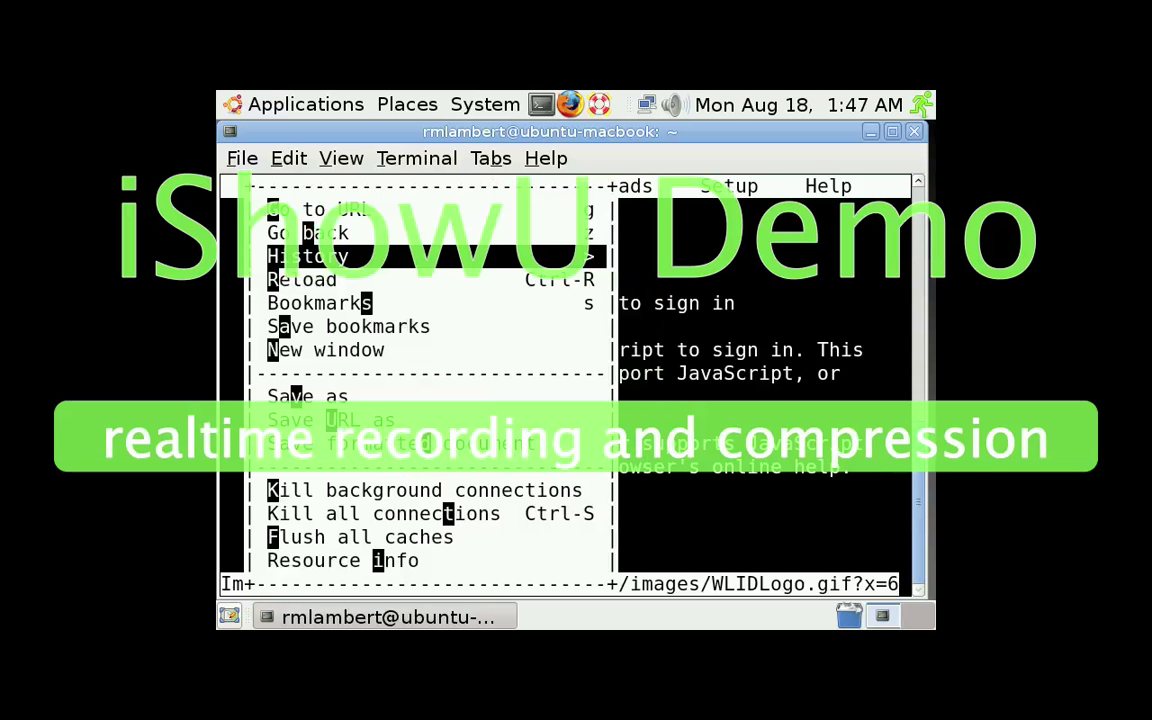
pyautogui.press('Right')
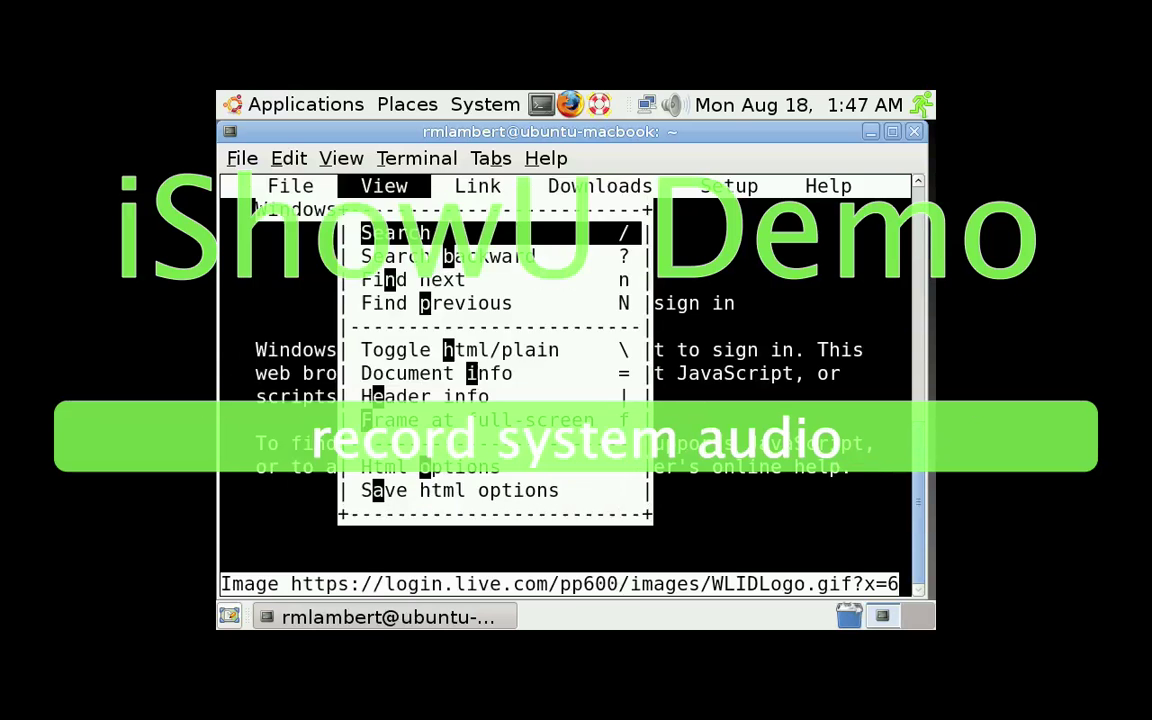
# Bring up the browsing history, look through the visited addresses, and close it without choosing one.
pyautogui.press('Left')
pyautogui.press('Down')
pyautogui.press('Down')
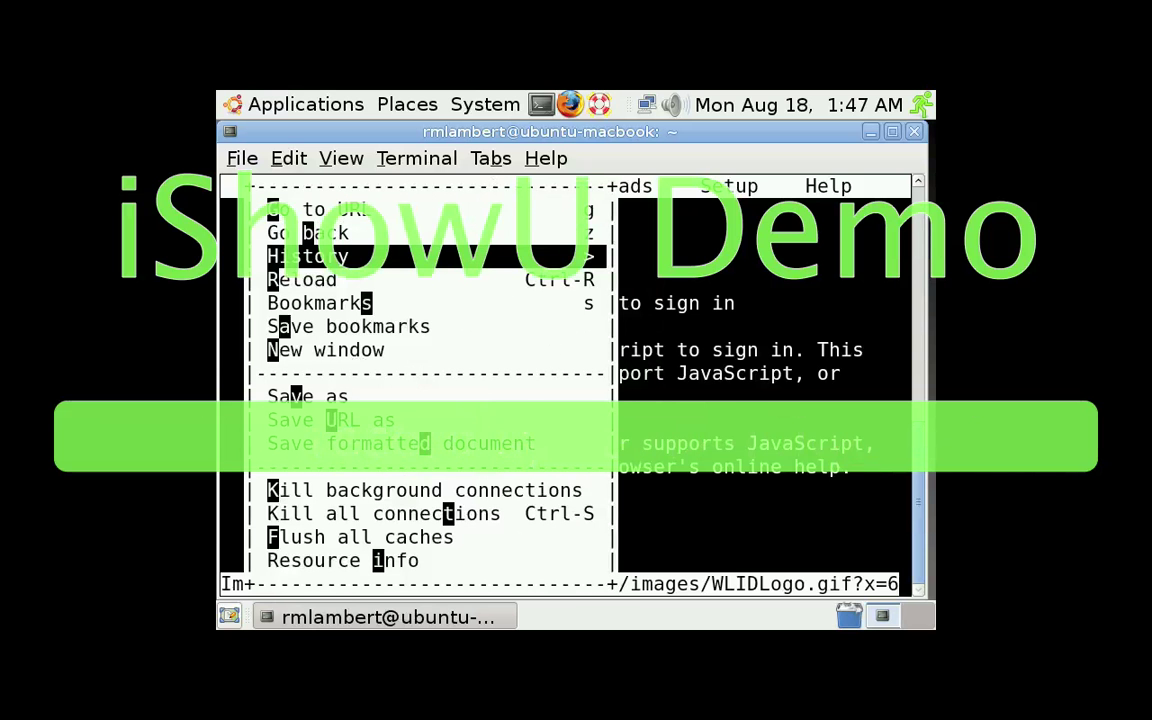
pyautogui.press('Return')
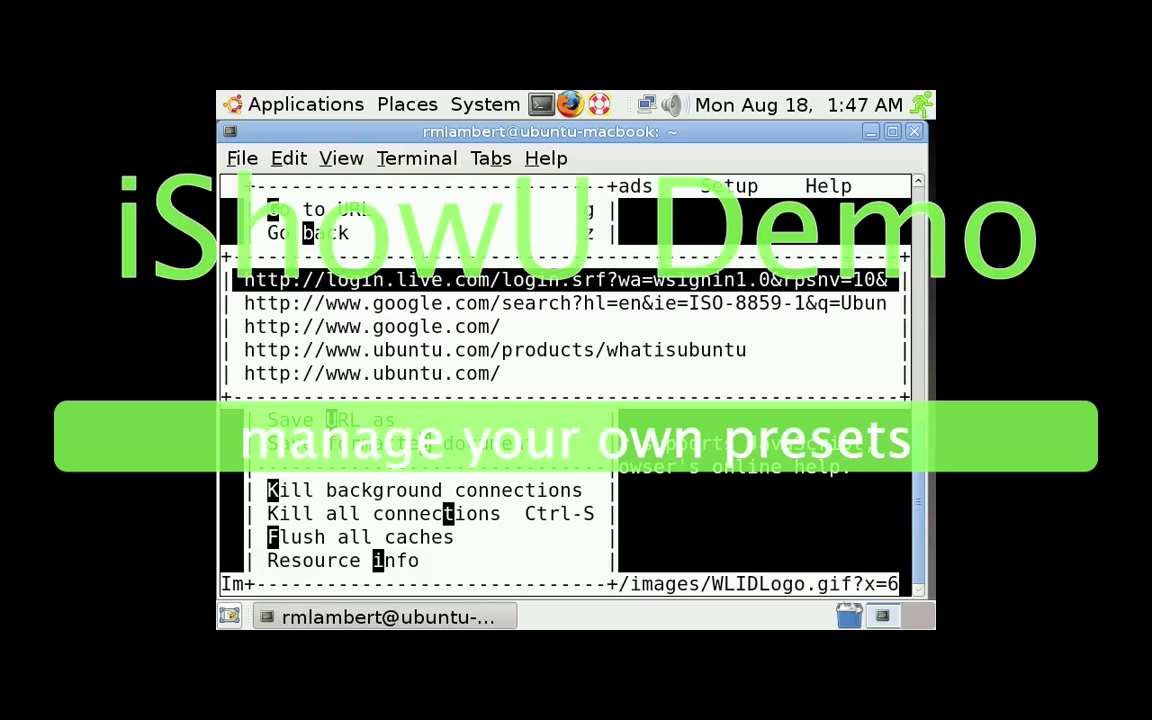
pyautogui.press('Down')
pyautogui.press('Down')
pyautogui.press('Down')
pyautogui.press('Down')
pyautogui.press('Up')
pyautogui.press('Up')
pyautogui.press('Up')
pyautogui.press('Up')
pyautogui.press('Escape')
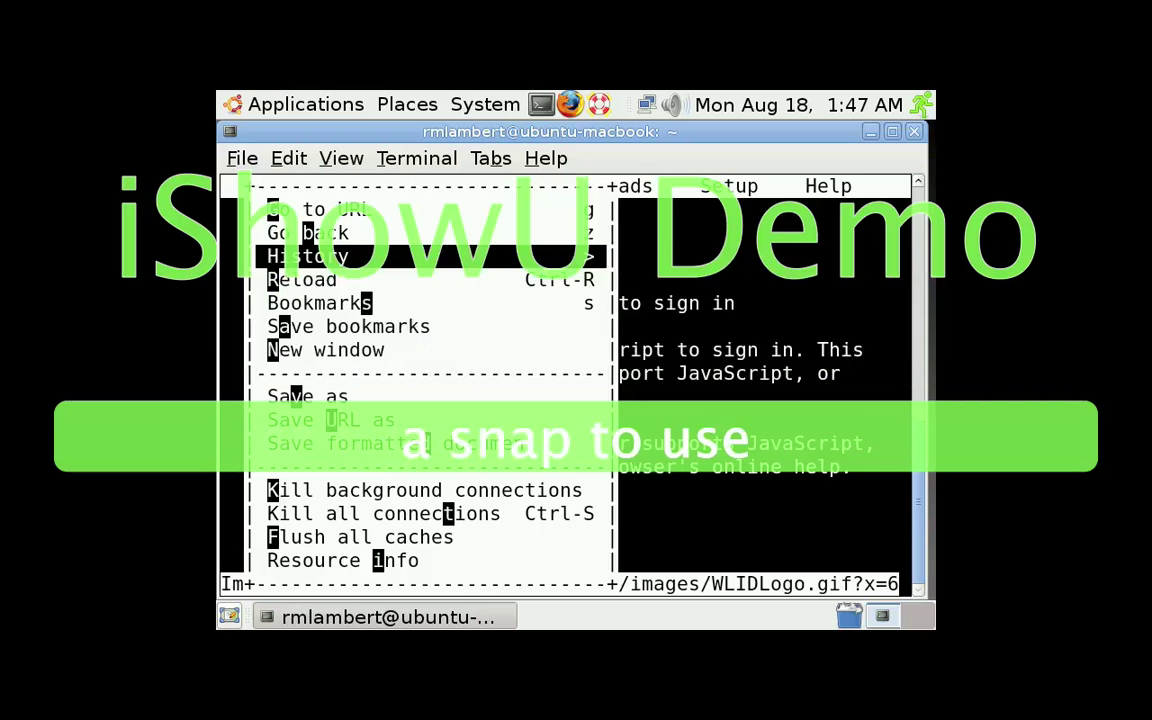
pyautogui.press('Escape')
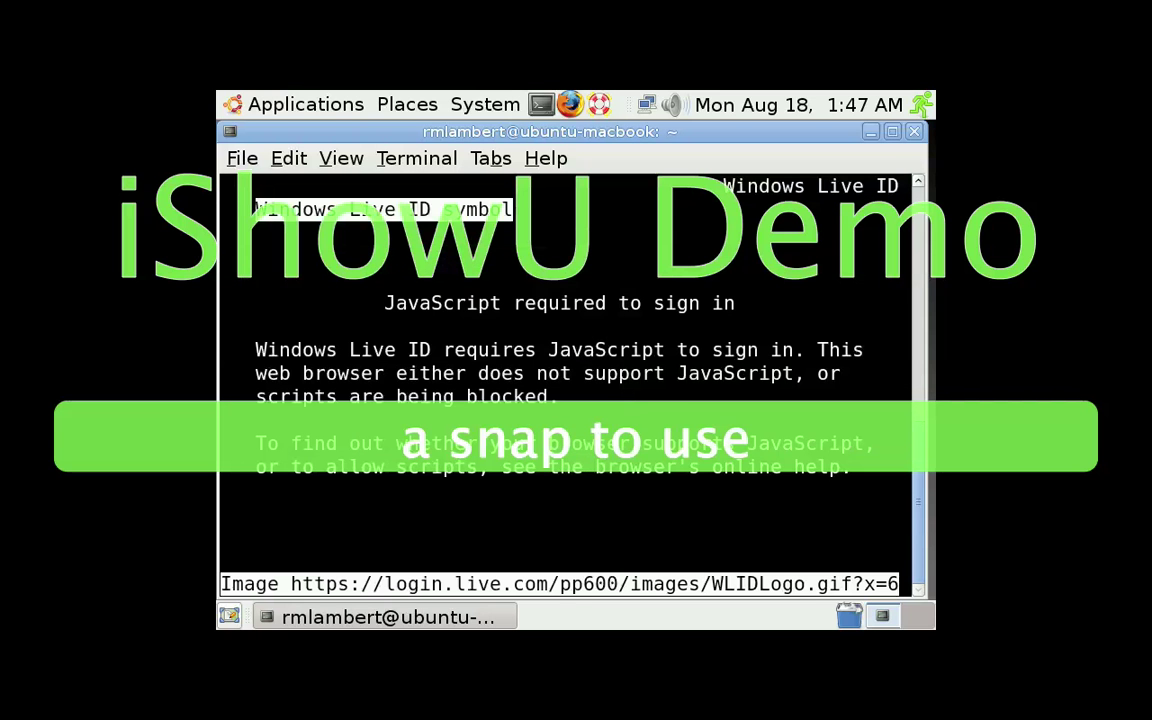
# Exit Links and confirm, returning to the shell prompt.
pyautogui.press('q')
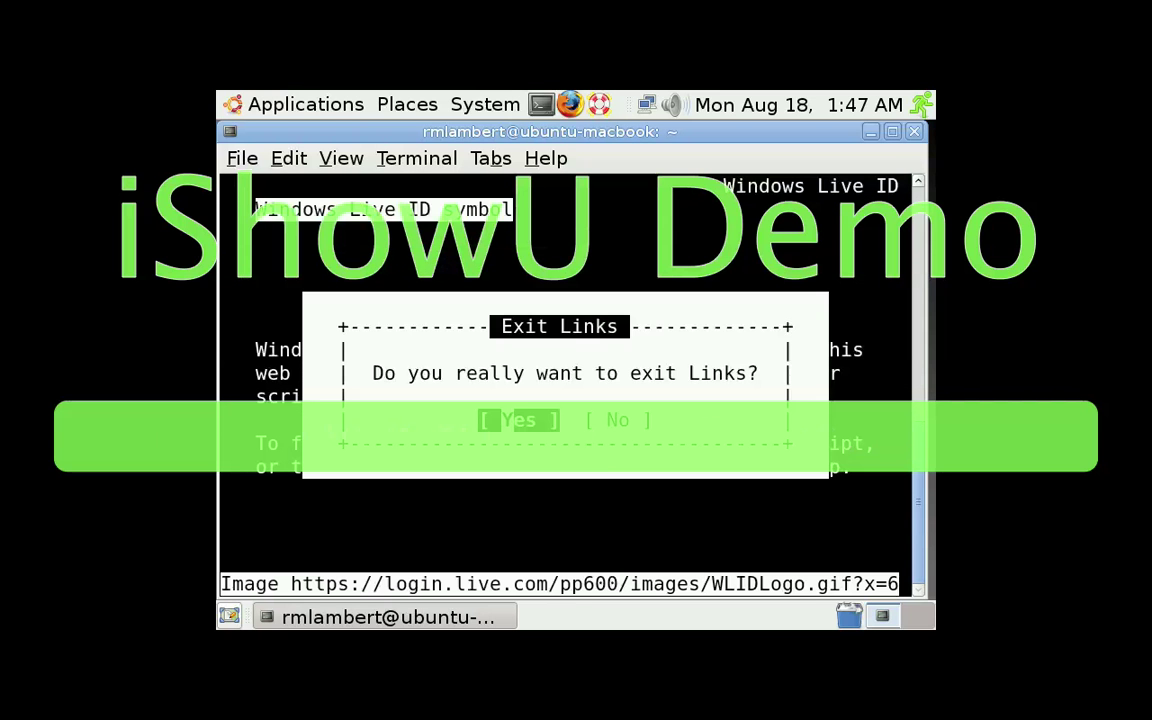
pyautogui.press('Return')
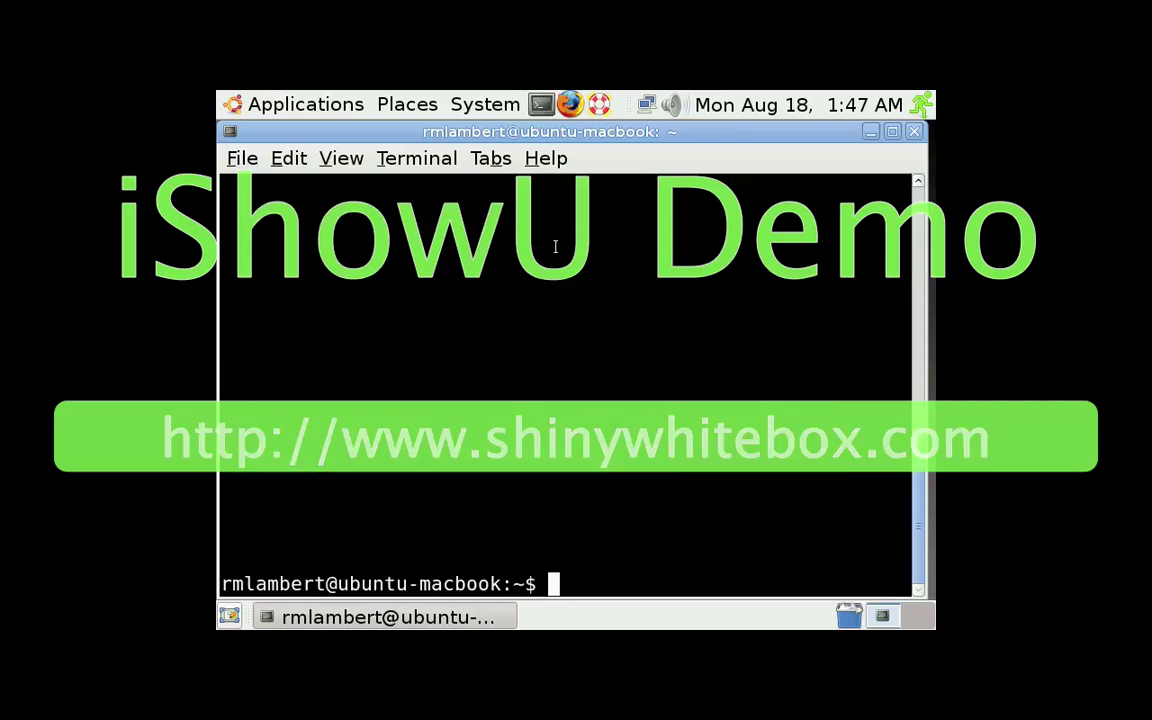
# Launch links from the shell without an address and dismiss its URL prompt.
pyautogui.write('links')
pyautogui.press('Return')
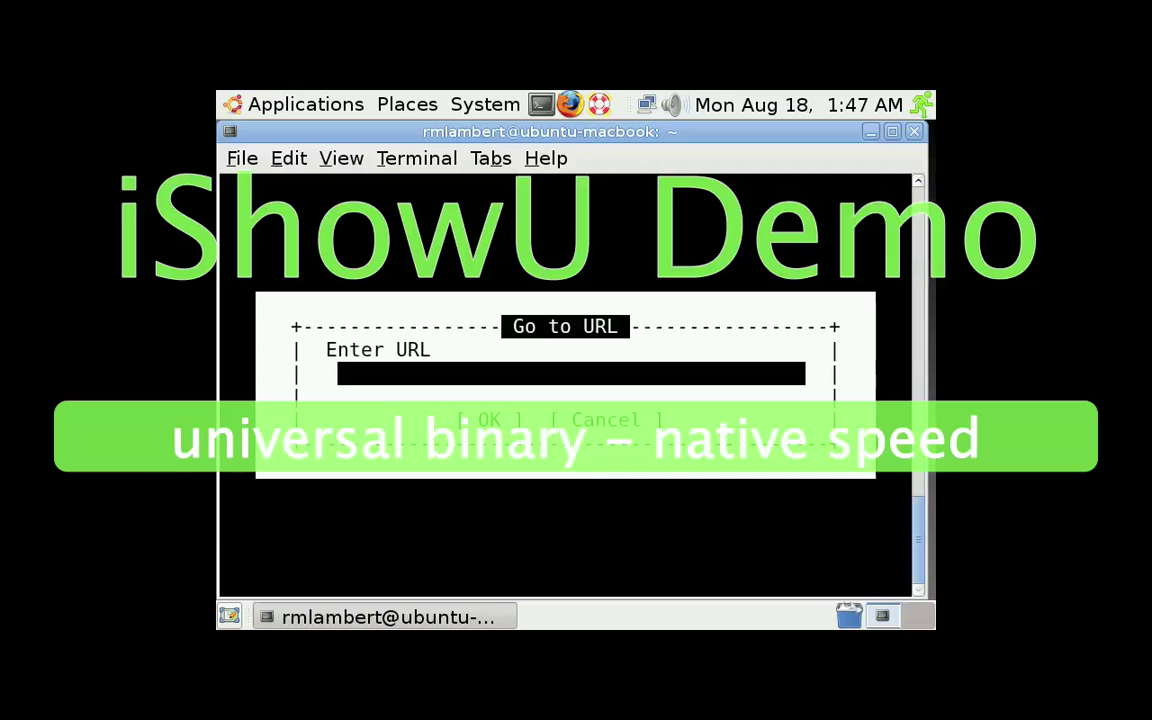
pyautogui.press('Tab')
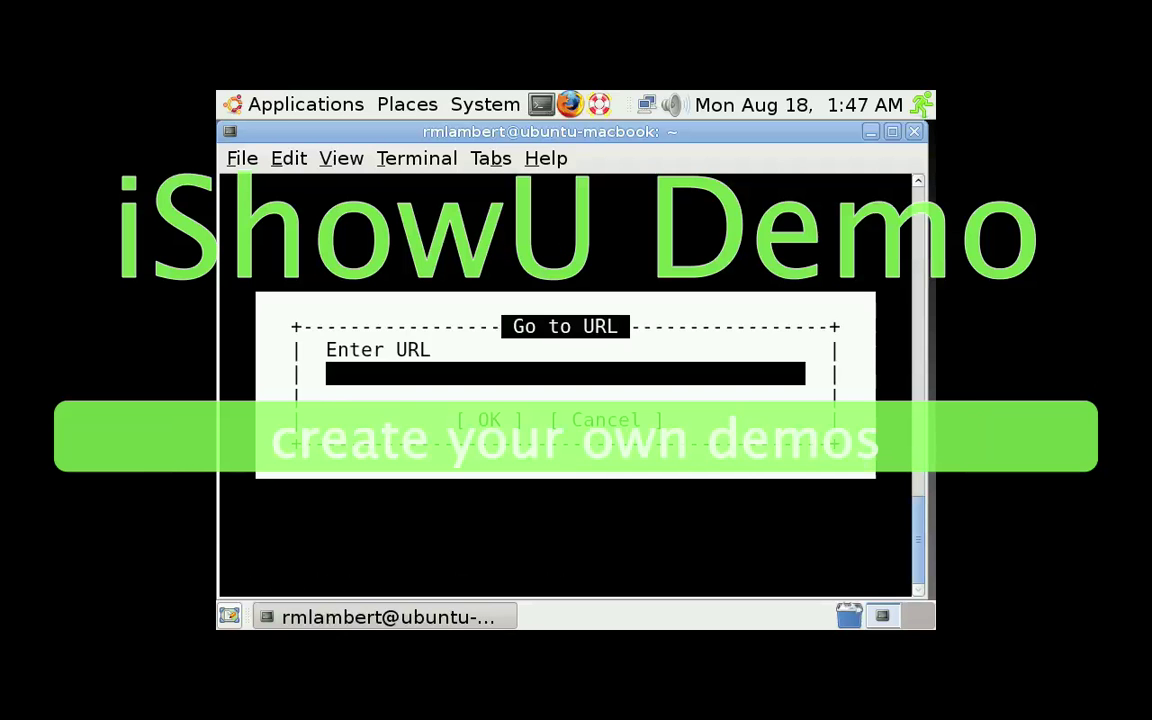
pyautogui.press('Tab')
pyautogui.press('Return')
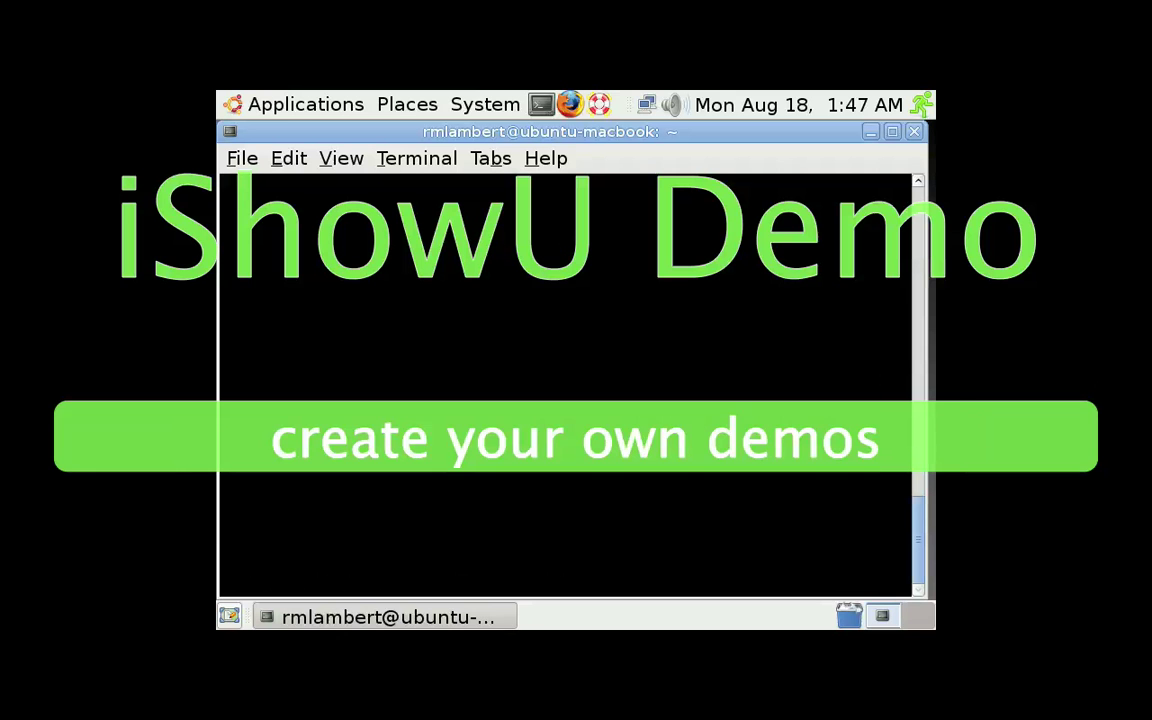
# Check the browsing history of the new Links session among the File commands, and close the history list.
pyautogui.press('Escape')
pyautogui.press('Return')
pyautogui.press('Down')
pyautogui.press('Down')
pyautogui.press('Down')
pyautogui.press('Down')
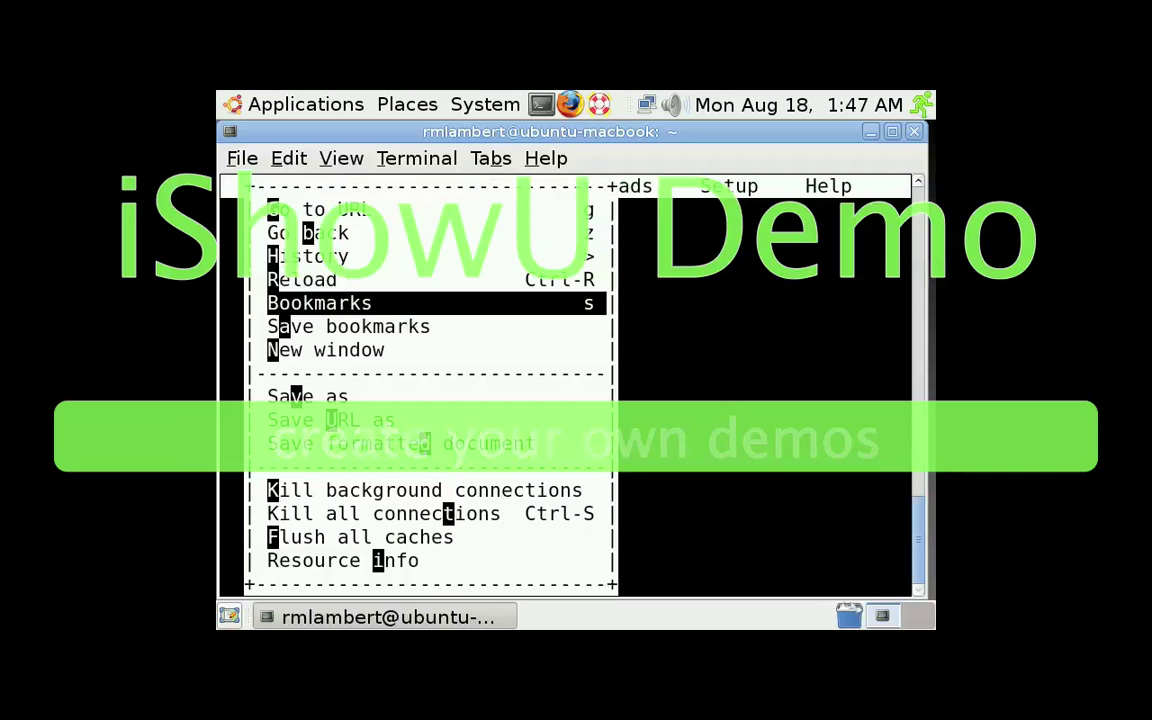
pyautogui.press('Up')
pyautogui.press('Up')
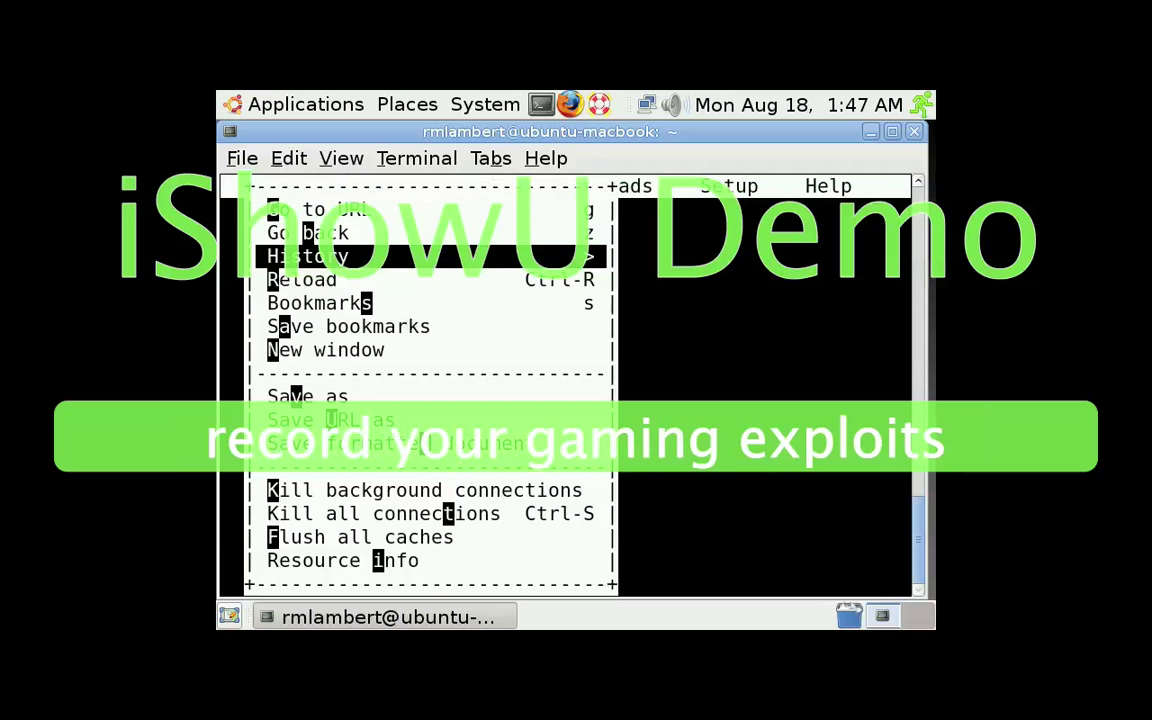
pyautogui.press('Return')
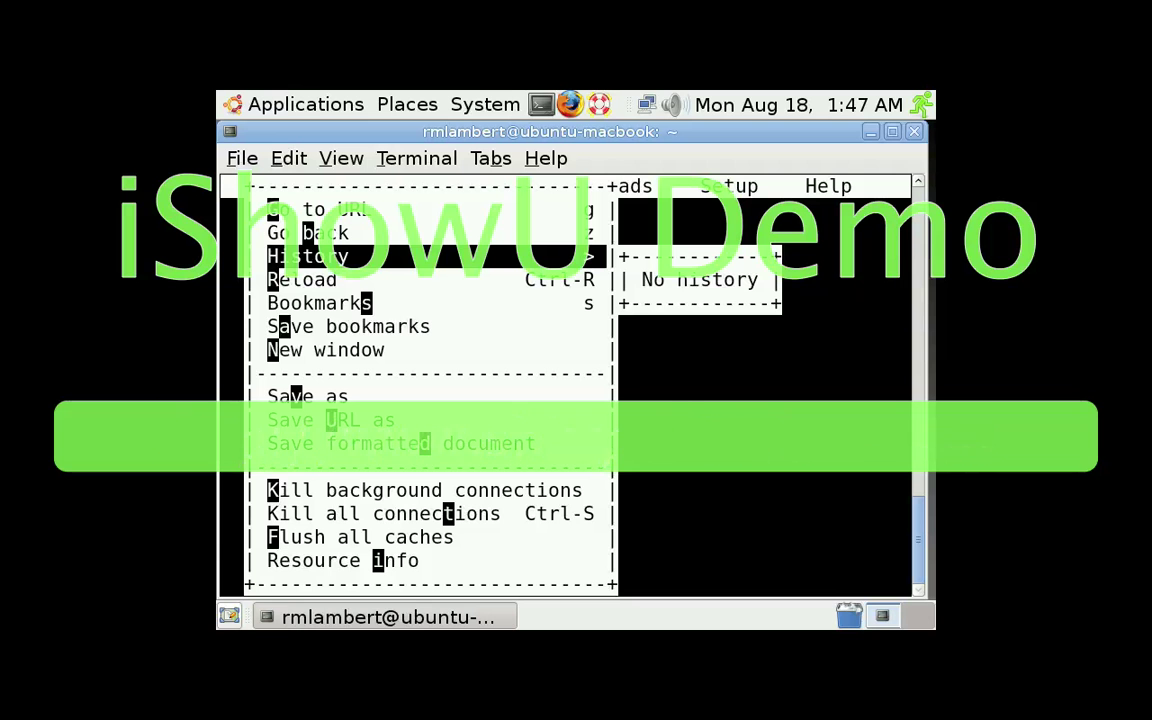
pyautogui.press('Left')
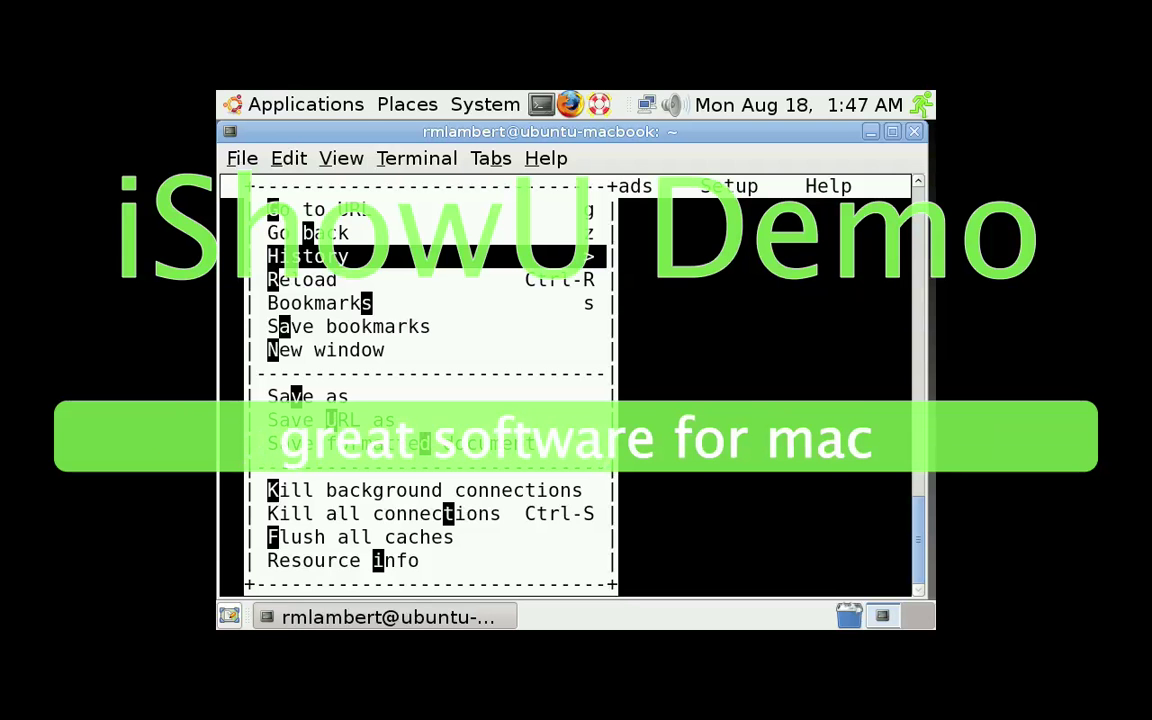
# Look through the remaining Links command categories, including Link, Downloads, Setup and Help.
pyautogui.press('Right')
pyautogui.press('Right')
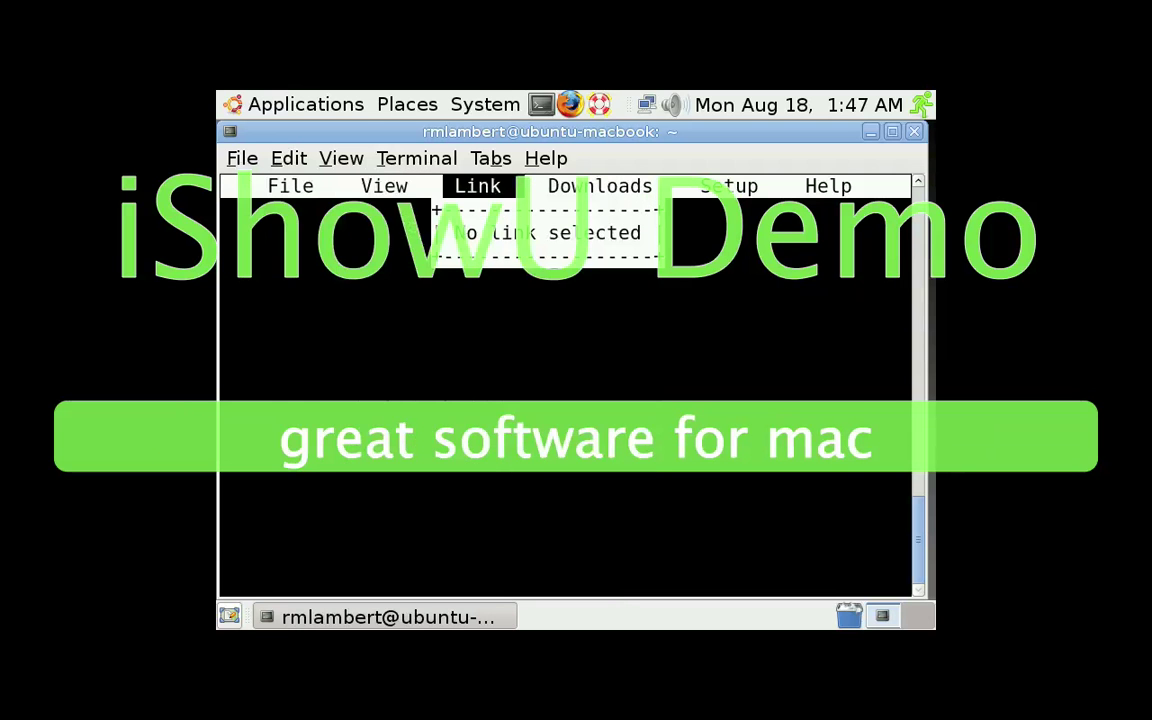
pyautogui.press('Right')
pyautogui.press('Right')
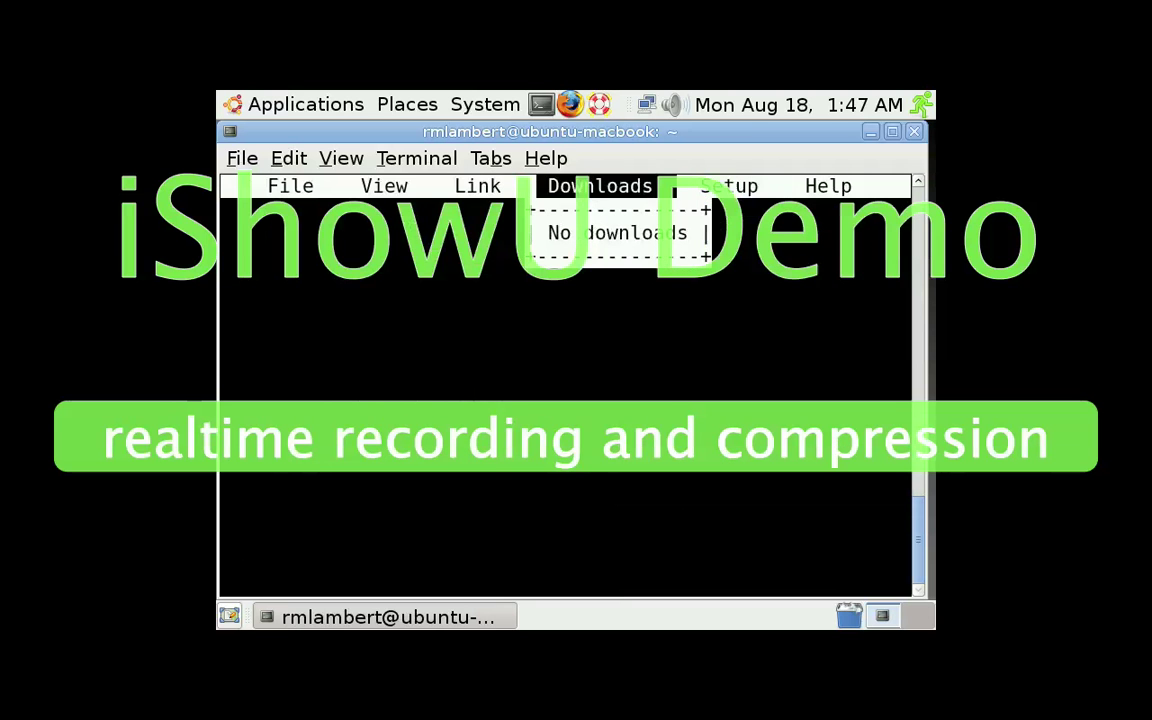
pyautogui.press('Left')
pyautogui.press('Left')
pyautogui.press('Left')
pyautogui.press('Right')
pyautogui.press('Right')
pyautogui.press('Right')
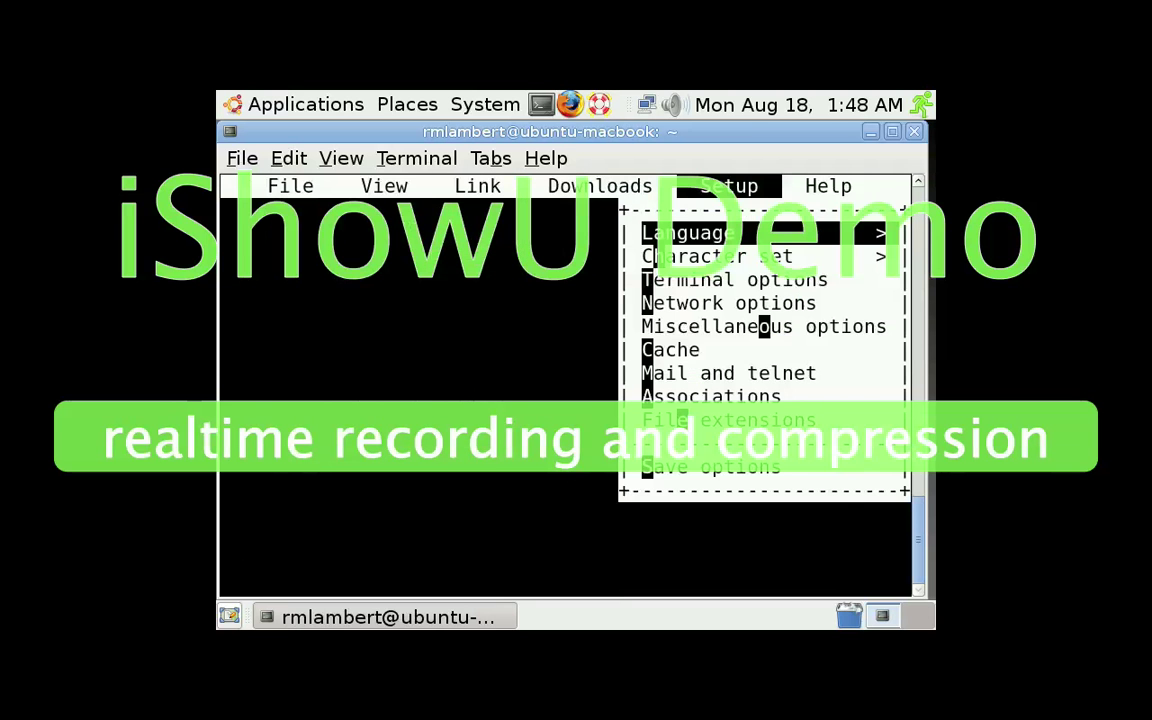
pyautogui.press('Right')
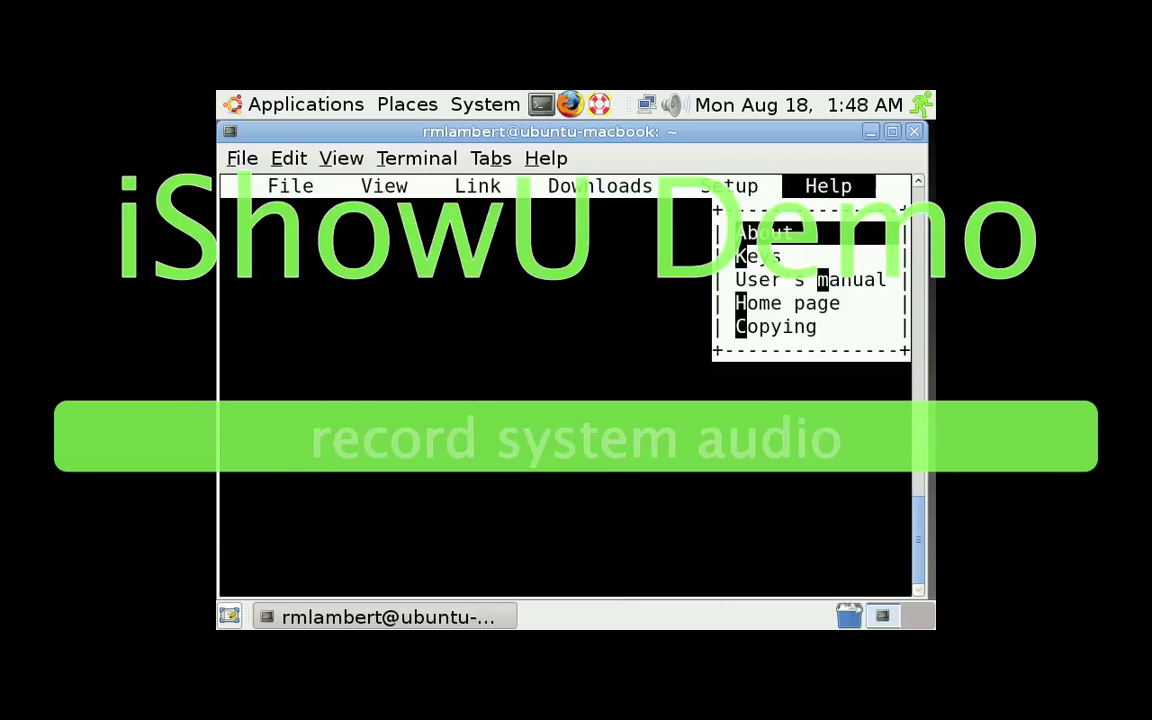
# Display the Keys help listing the Links keyboard commands, read through it, and close it.
pyautogui.press('Down')
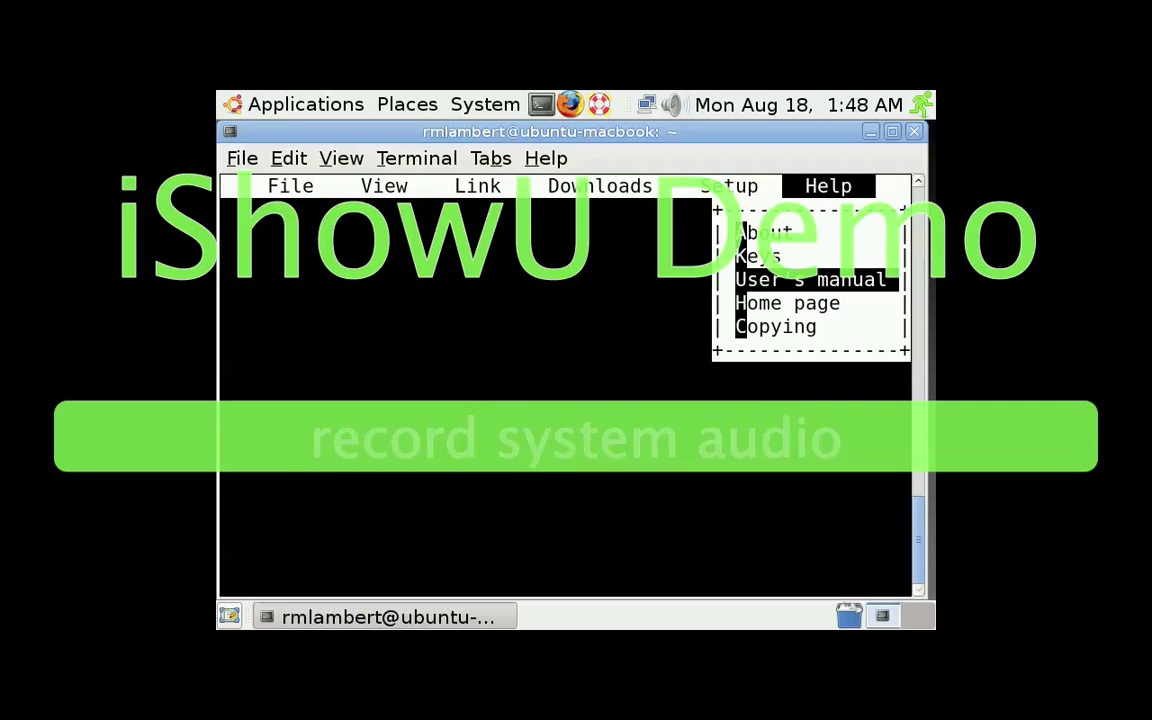
pyautogui.press('Up')
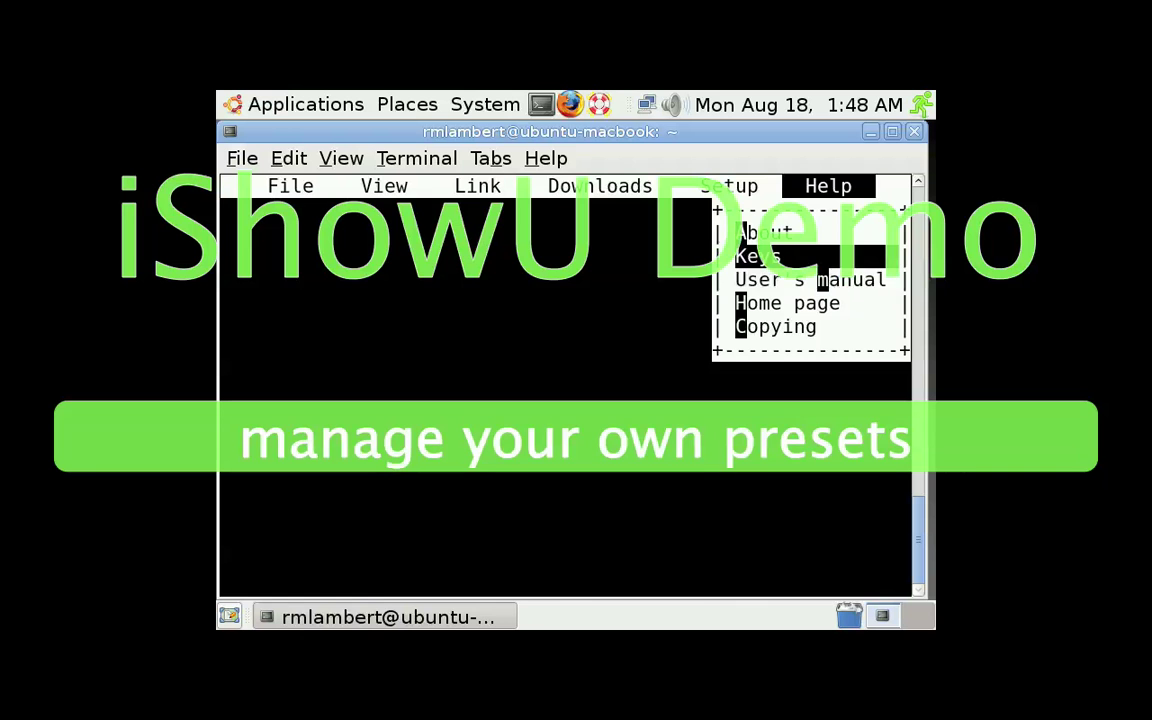
pyautogui.press('Return')
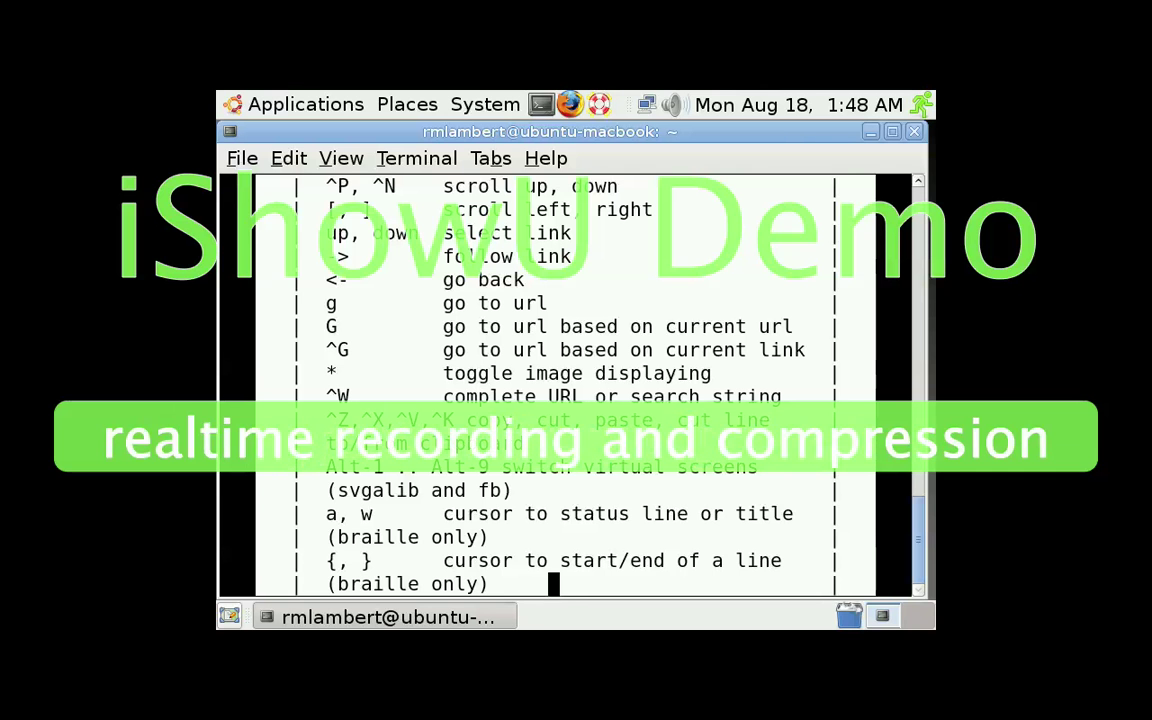
pyautogui.press('Q')
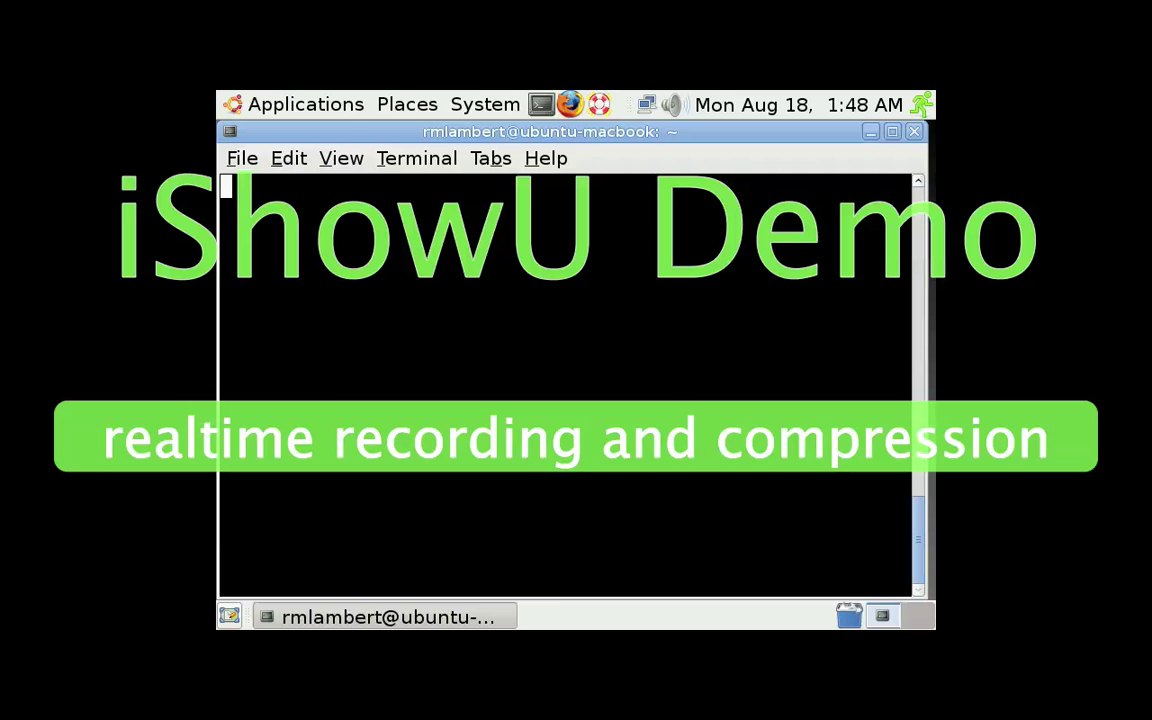
# Quit Links with confirmation and end the shell session with the exit command, closing the terminal.
pyautogui.press('q')
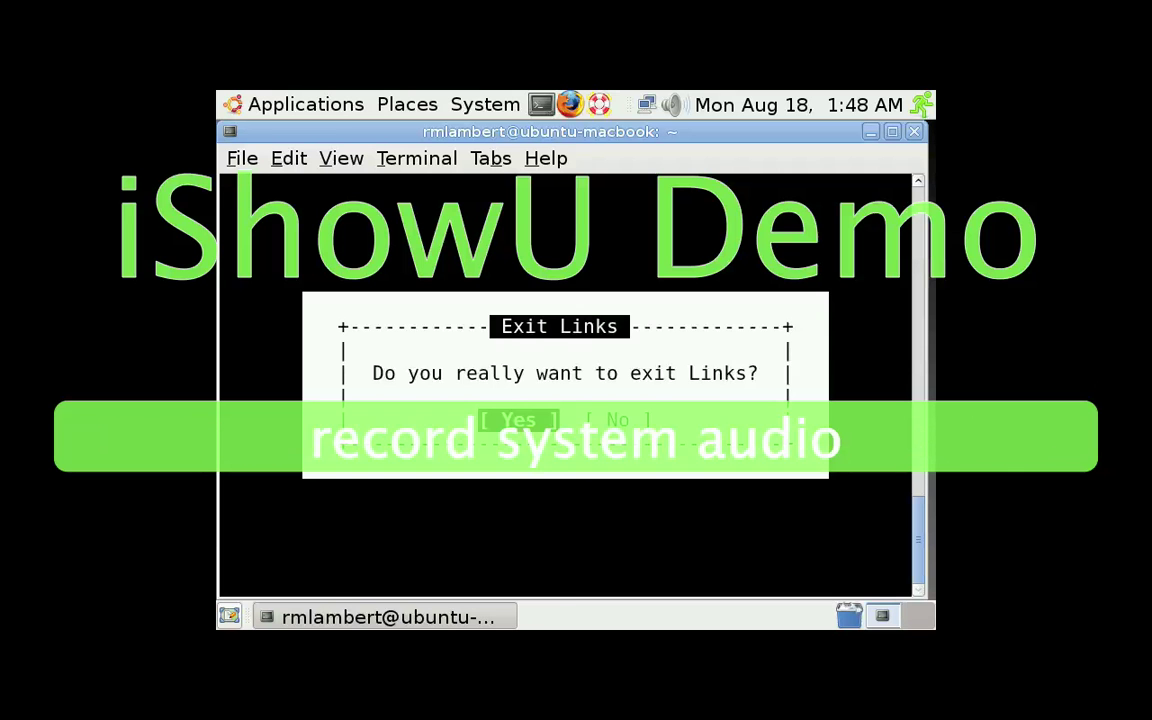
pyautogui.press('Return')
pyautogui.write('exit')
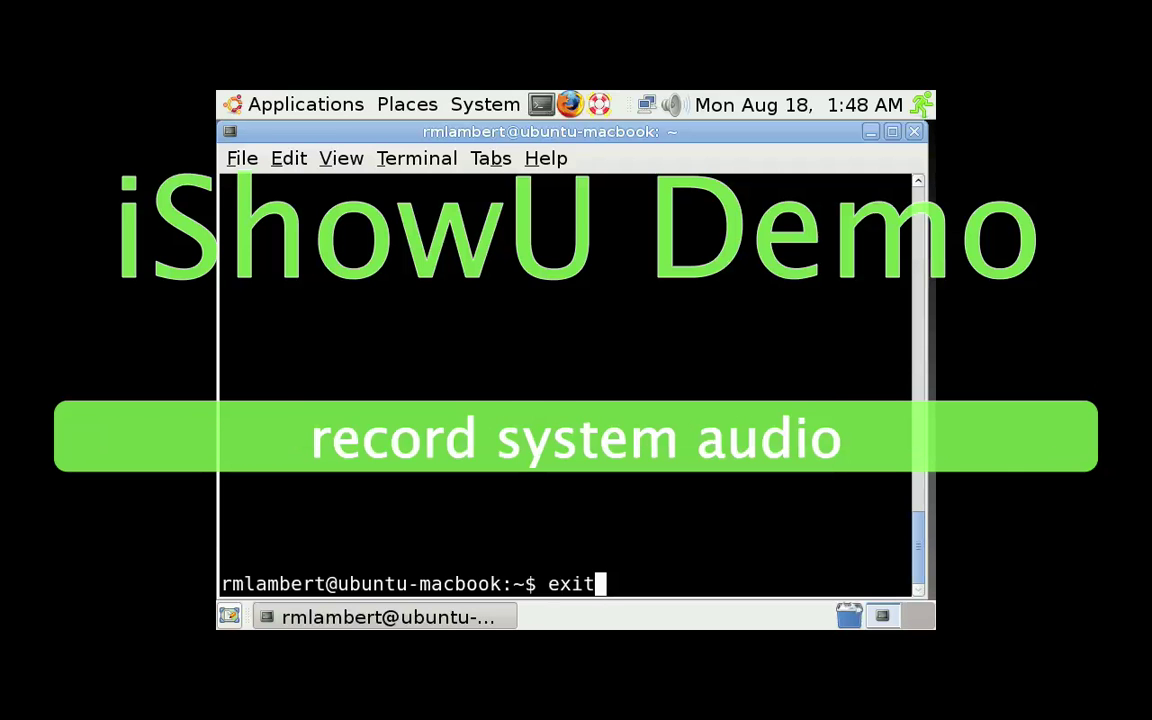
pyautogui.press('Return')
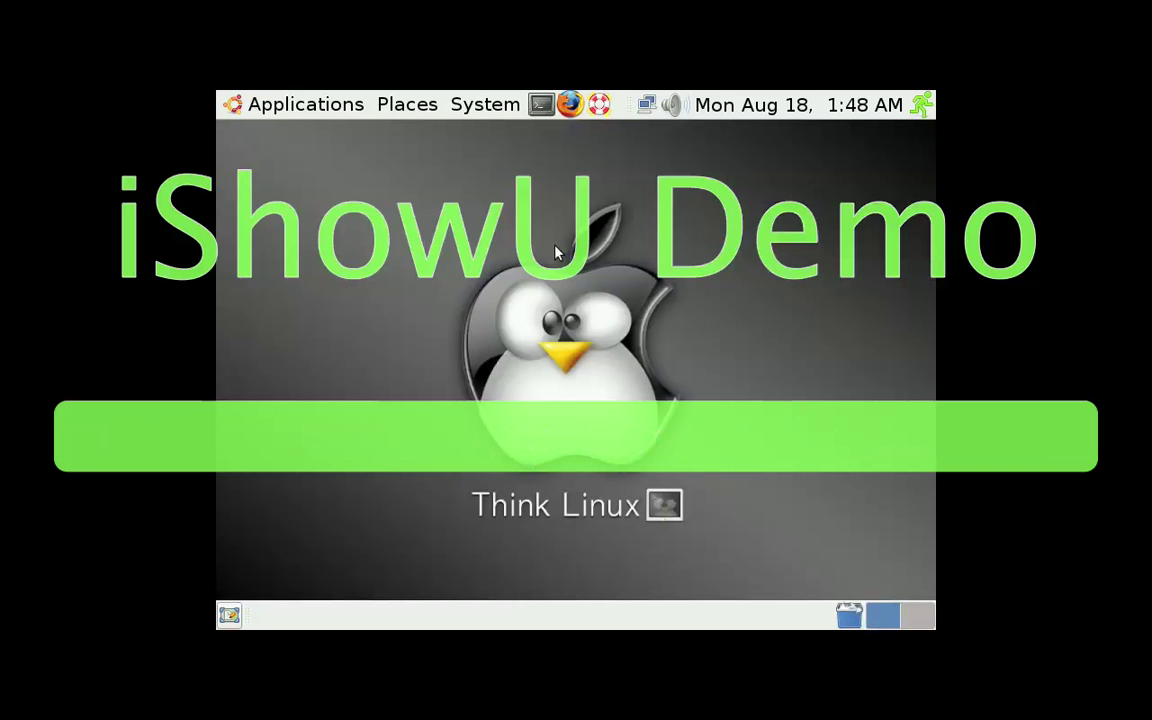
# Switch from the Ubuntu virtual machine to the iShowU window on the Mac desktop.
pyautogui.press('super+Home')
pyautogui.press('super+Tab')
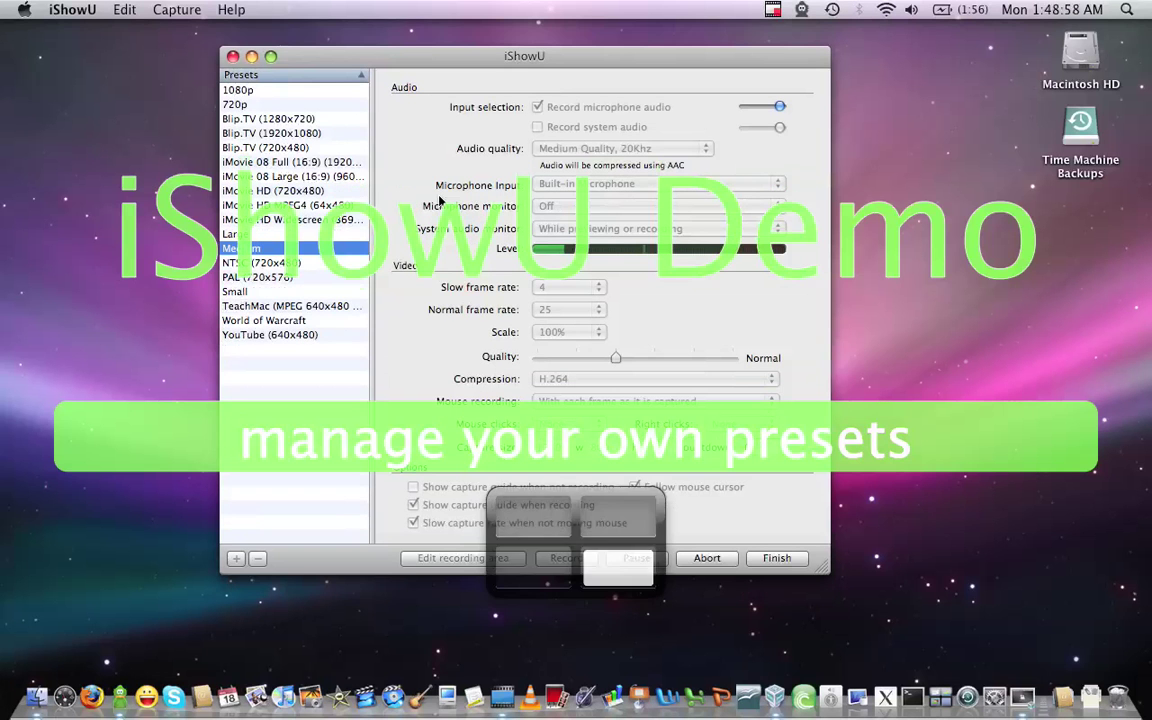